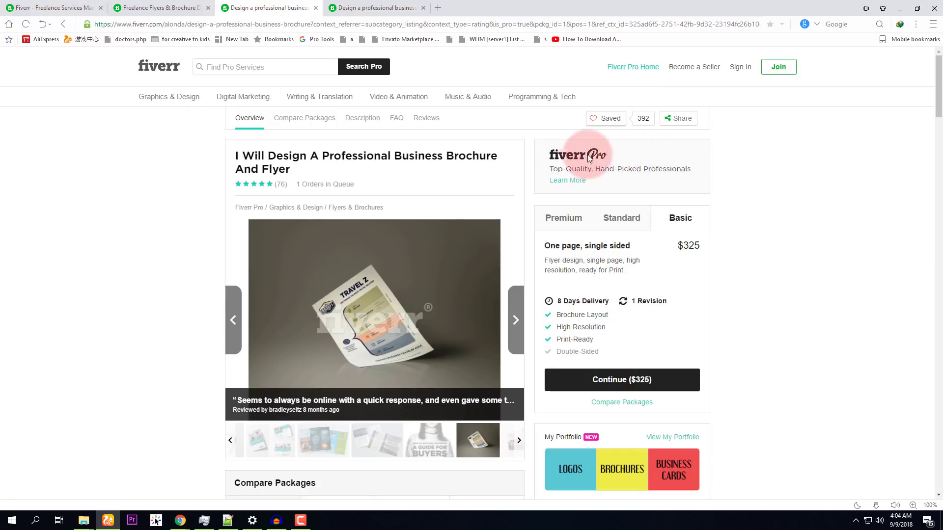
# Open the Become a Seller page, view its Join Fiverr sign-up form, and put the browser window away
pyautogui.click(693, 67)
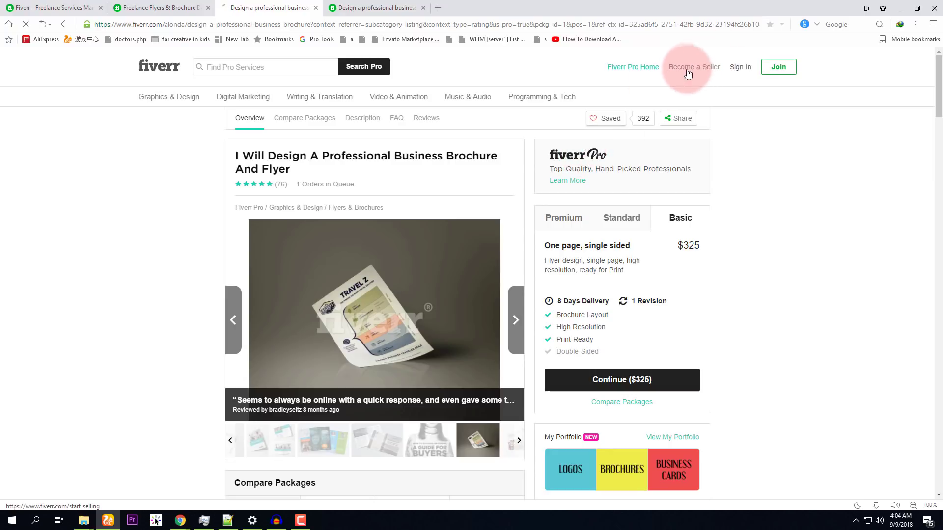
pyautogui.scroll(-4, 422, 265)
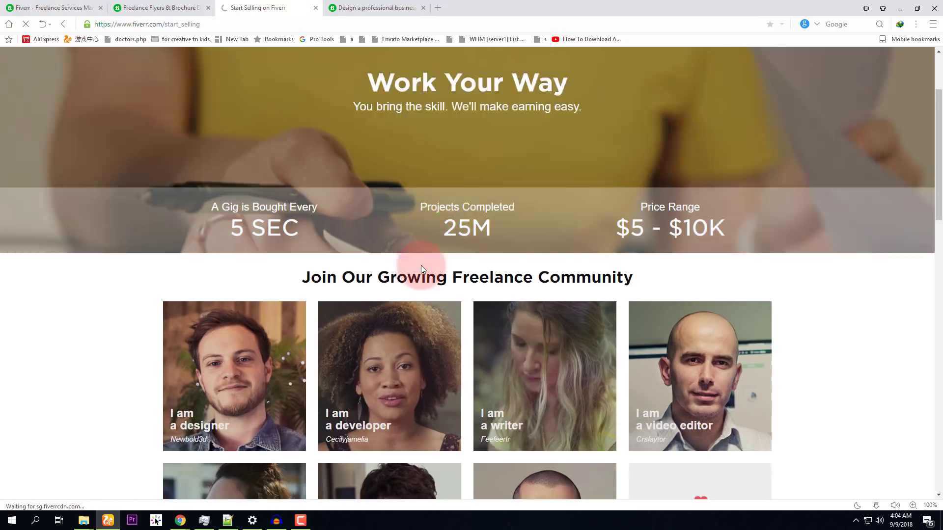
pyautogui.scroll(4, 421, 265)
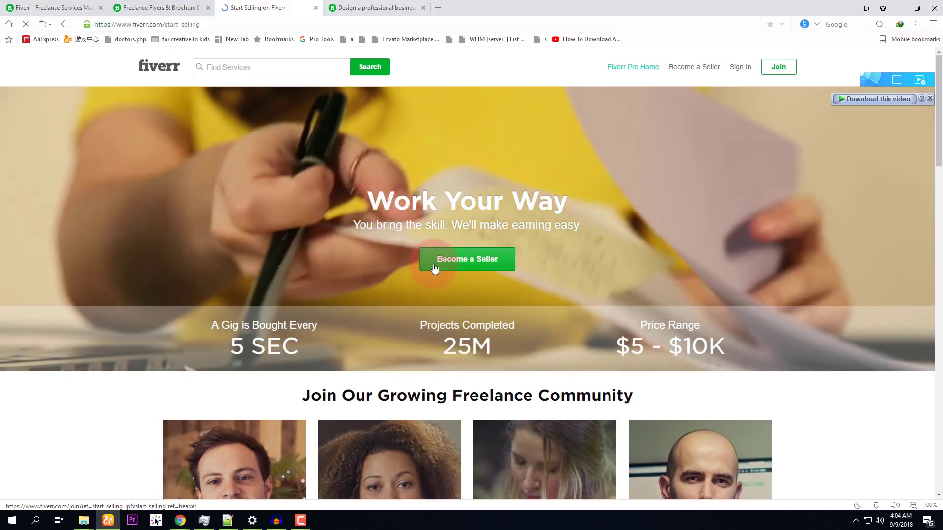
pyautogui.click(437, 264)
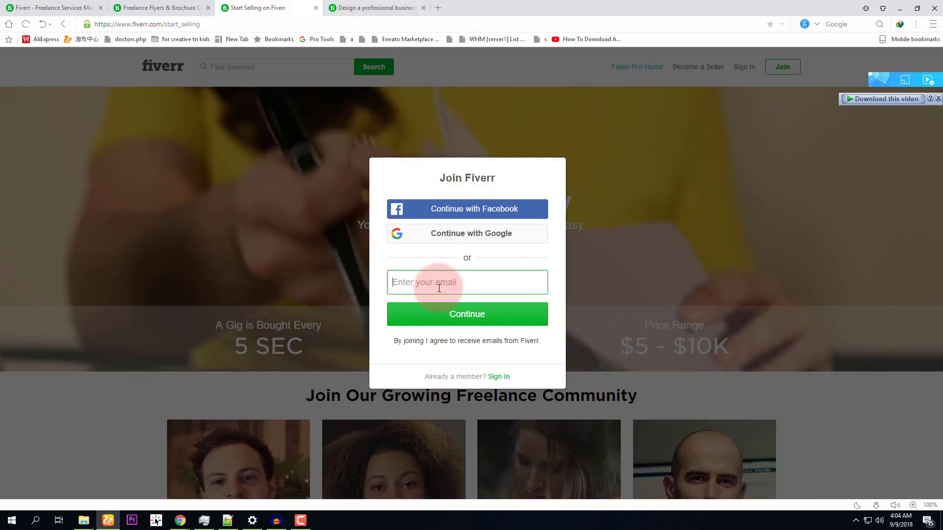
pyautogui.click(331, 203)
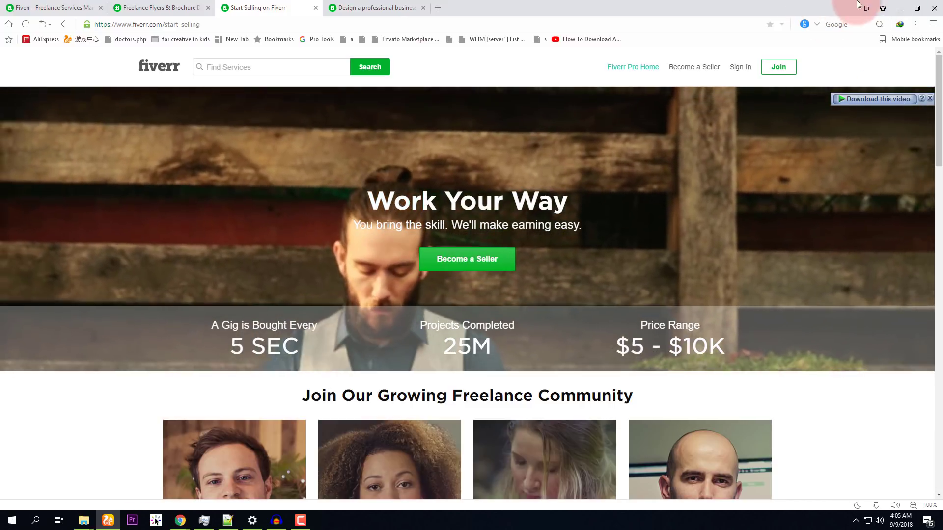
pyautogui.click(900, 8)
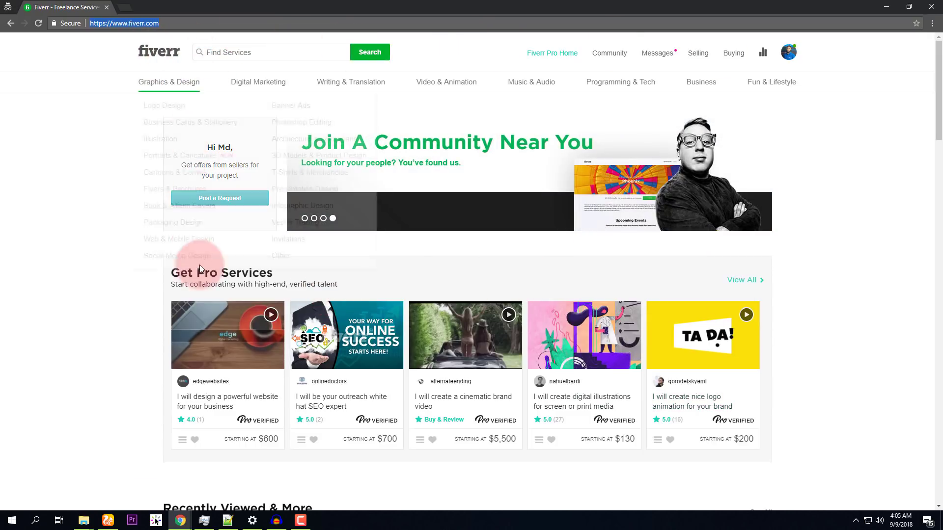
# Look over the signed-in Fiverr home page, the seller's performance dashboard and the delivered order's page
pyautogui.scroll(-6, 448, 344)
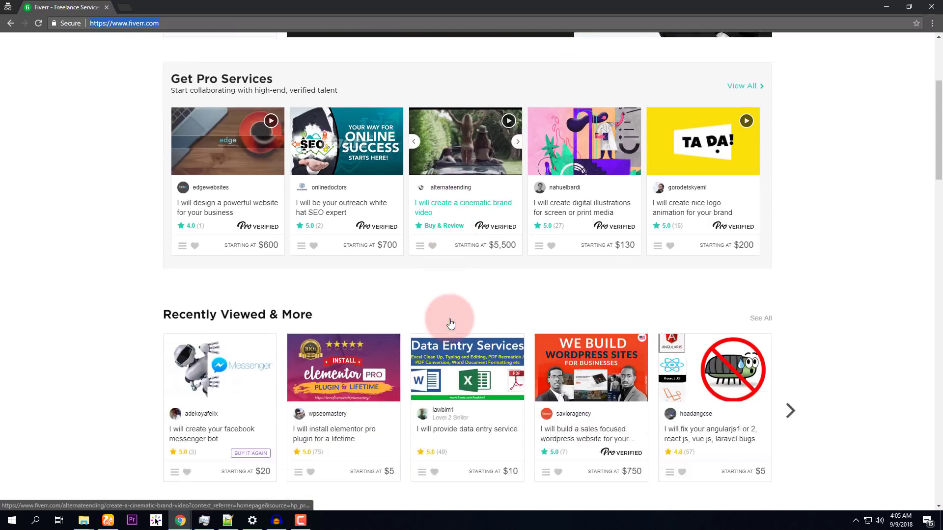
pyautogui.scroll(-3, 469, 382)
pyautogui.scroll(9, 884, 204)
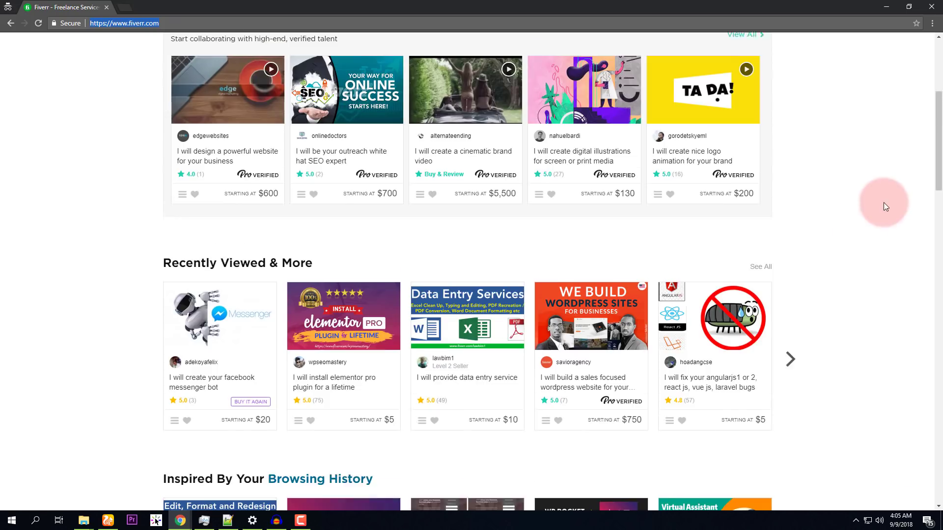
pyautogui.click(787, 47)
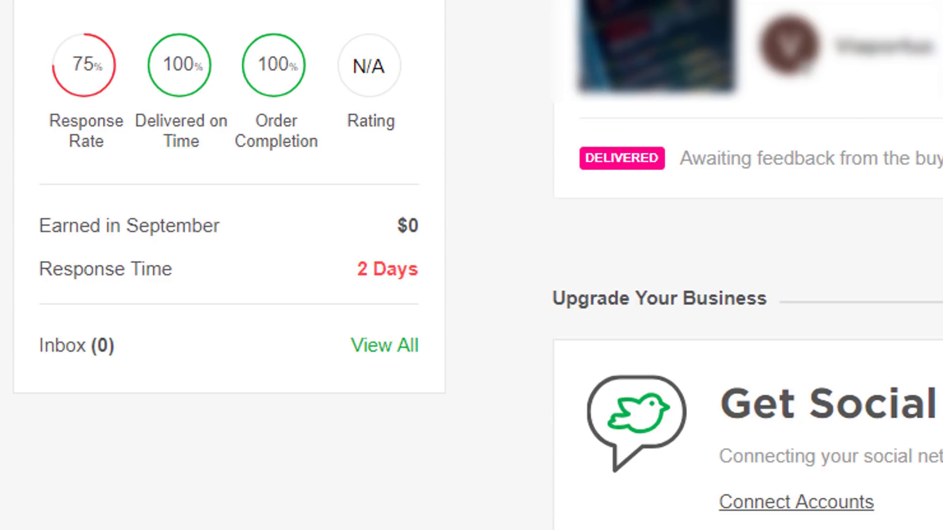
pyautogui.click(285, 19)
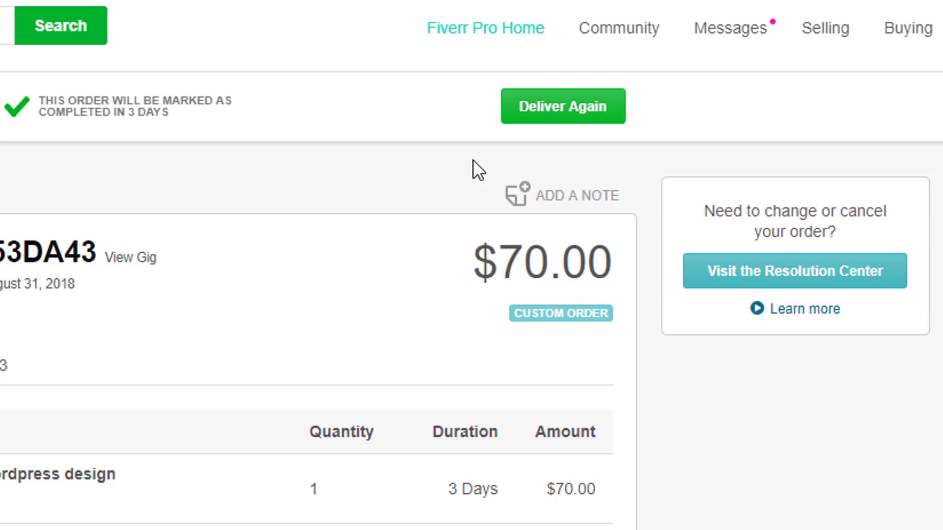
# Go to the seller's gigs list and start creating a new gig
pyautogui.moveTo(815, 20)
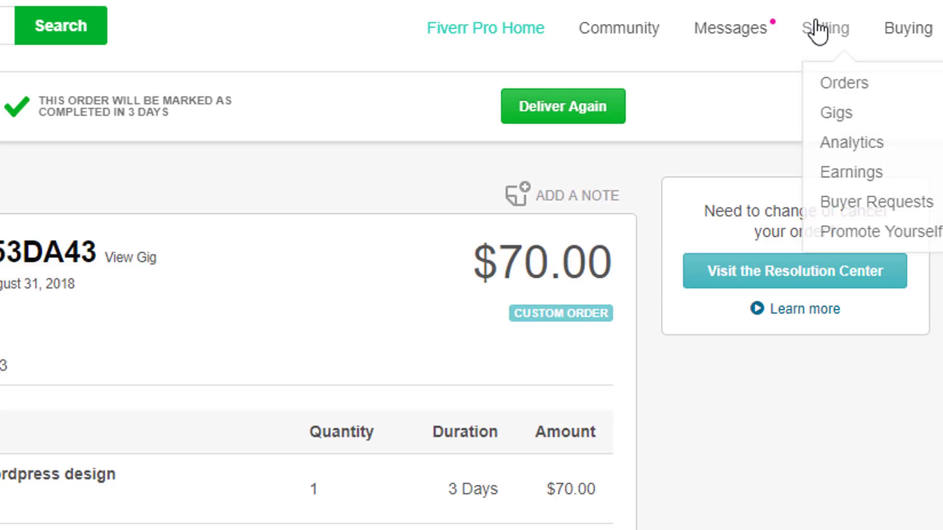
pyautogui.click(841, 114)
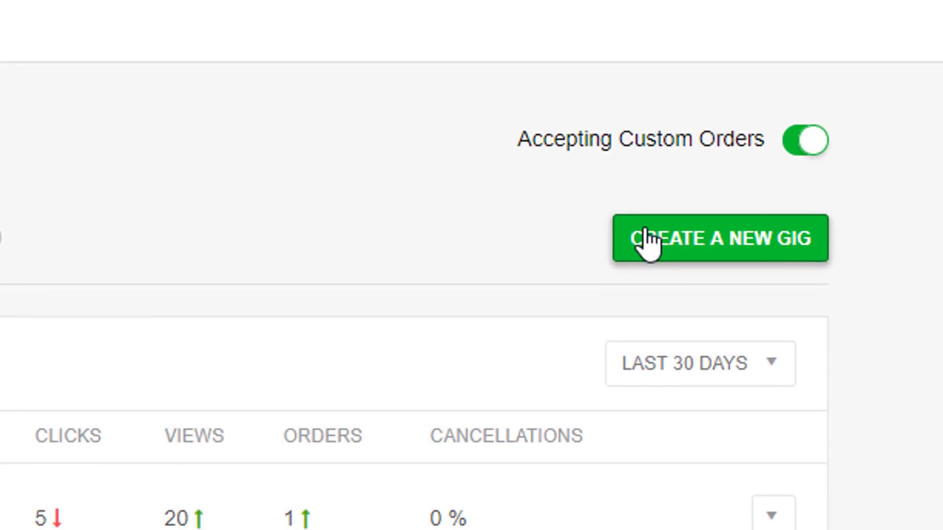
pyautogui.click(648, 241)
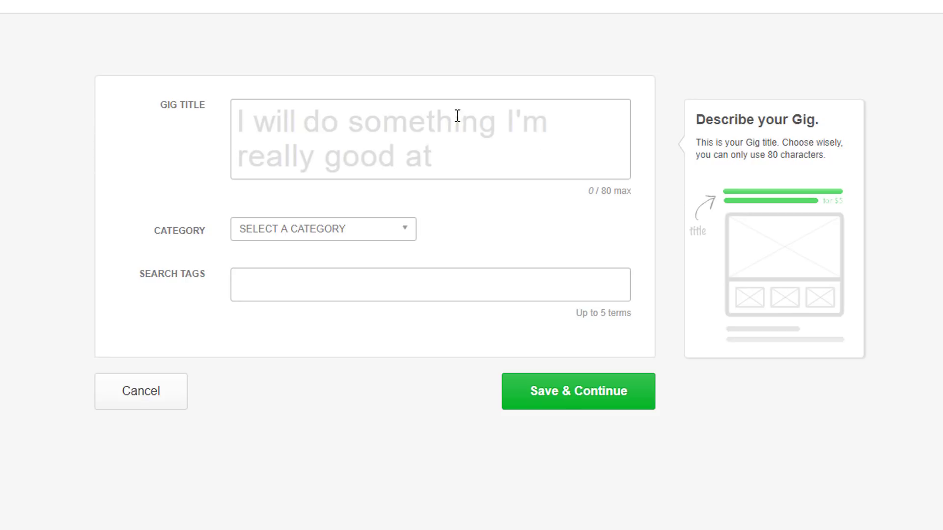
# Enter the gig title "do ecommerce website for your business" after the fixed words "I will"
pyautogui.click(413, 115)
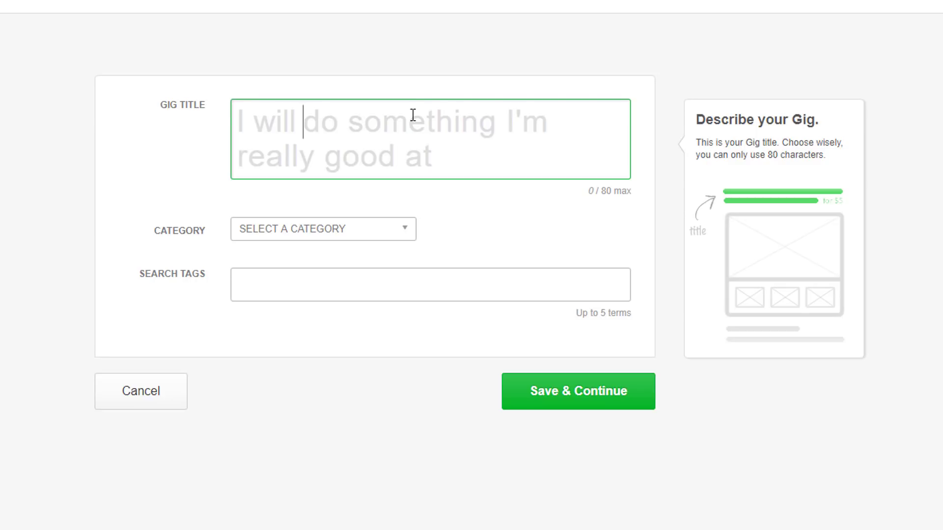
pyautogui.write('do eco')
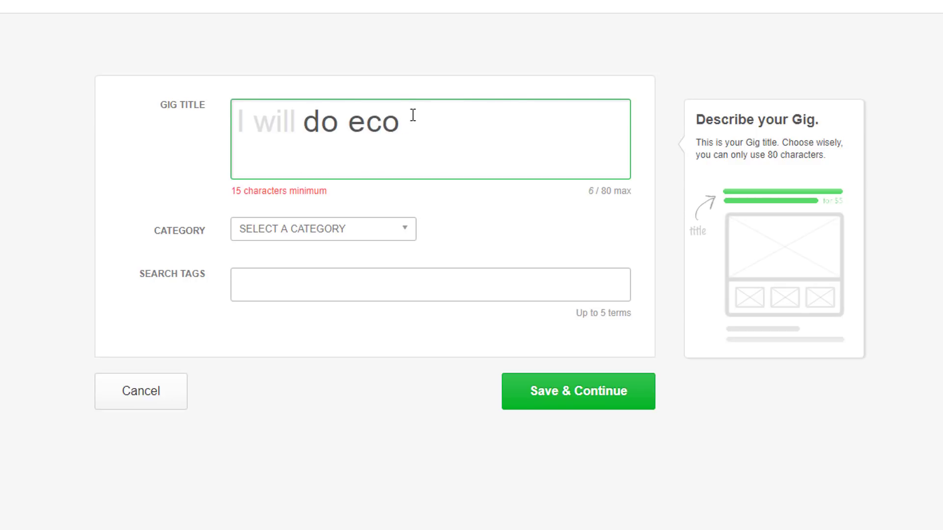
pyautogui.write('mmer5c')
pyautogui.press('BackSpace')
pyautogui.press('BackSpace')
pyautogui.write('ce website for ')
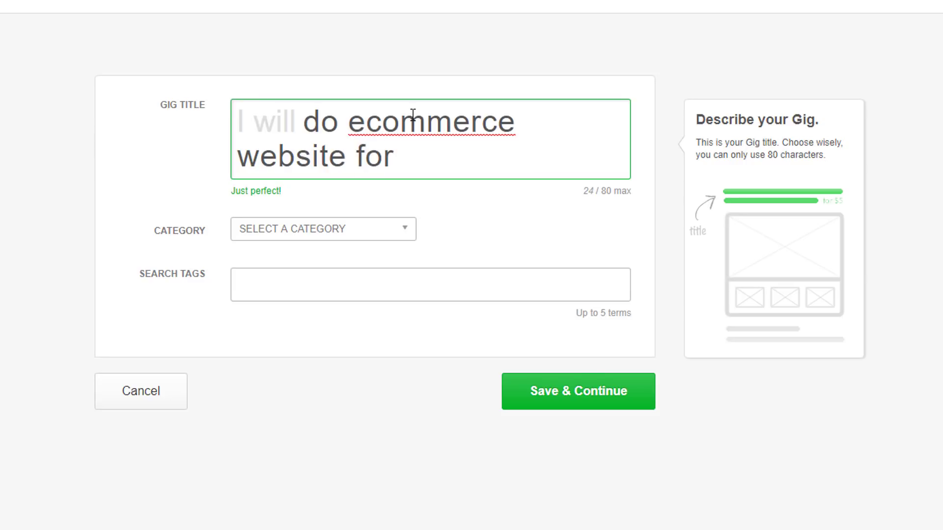
pyautogui.write('your business')
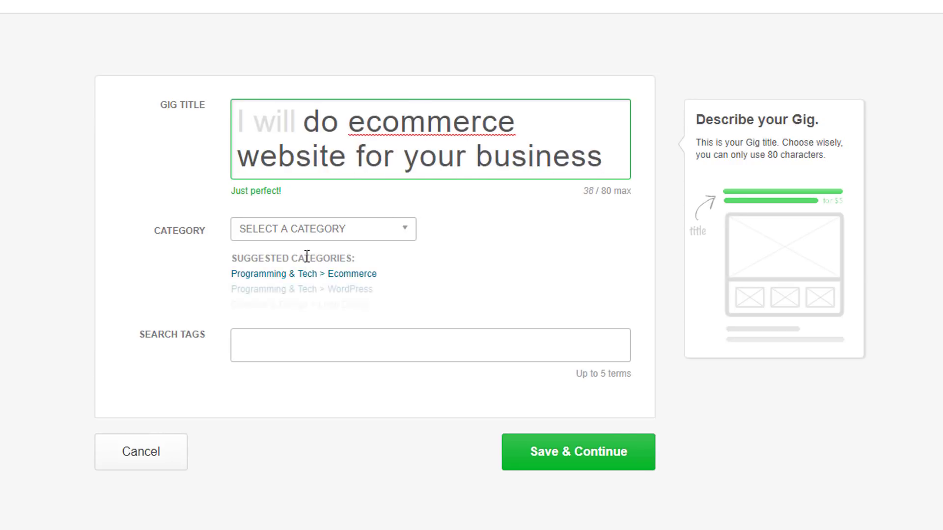
# Set the gig's category to Programming & Tech with the subcategory Ecommerce
pyautogui.click(307, 235)
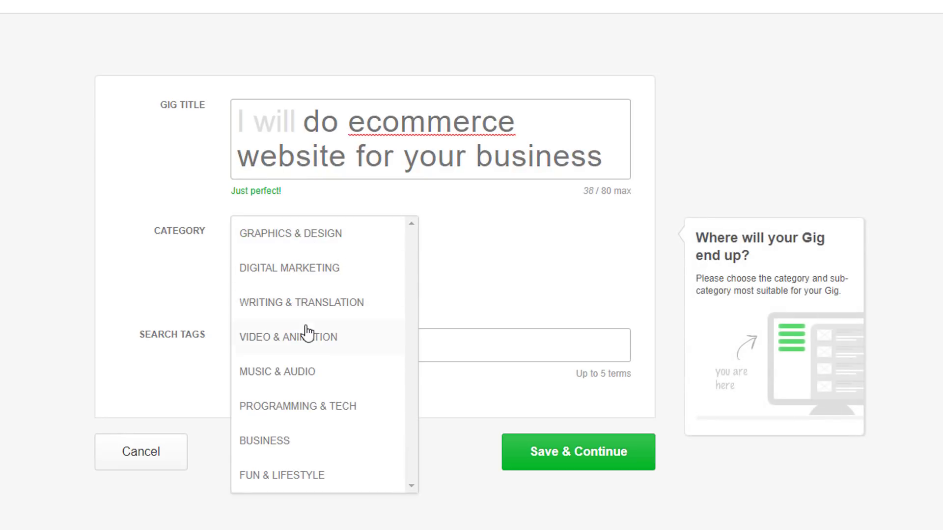
pyautogui.click(307, 407)
pyautogui.click(461, 231)
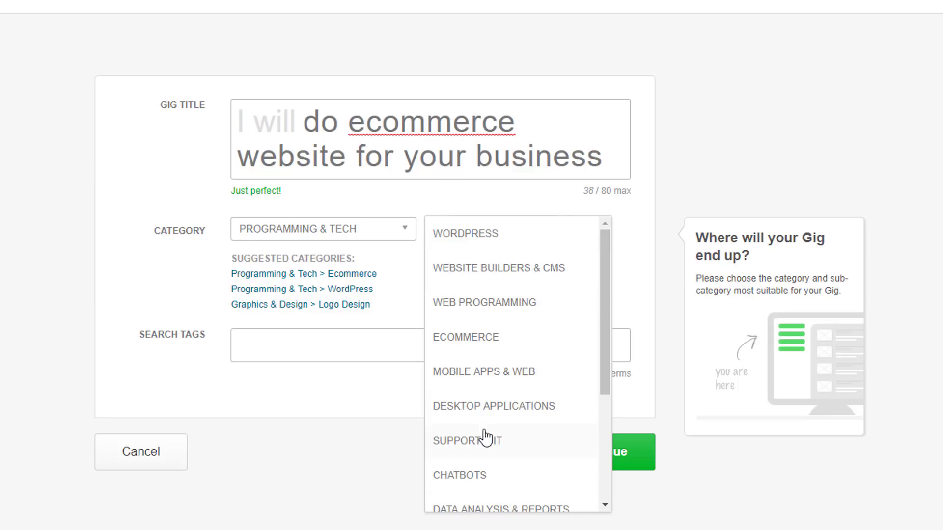
pyautogui.click(487, 335)
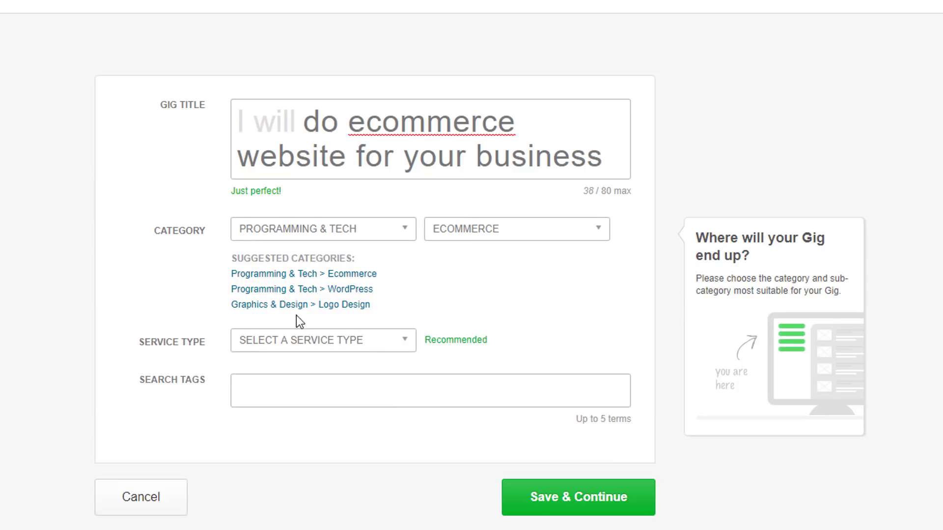
# Set the service type to Full Website Creation and choose Shopify as the gig's platform
pyautogui.click(299, 349)
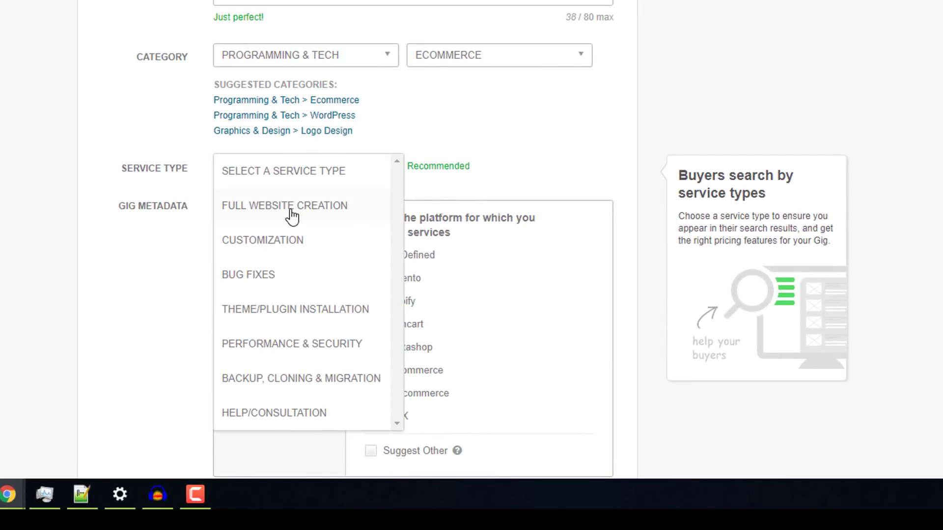
pyautogui.click(292, 216)
pyautogui.scroll(-3, 280, 223)
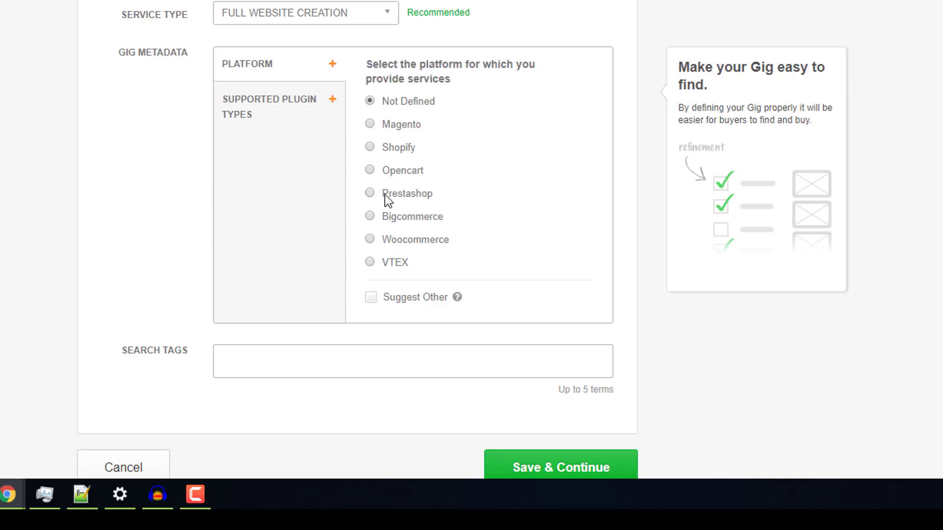
pyautogui.click(370, 148)
# Enter "shopify" as the first search tag of the gig
pyautogui.scroll(-3, 358, 248)
pyautogui.click(264, 204)
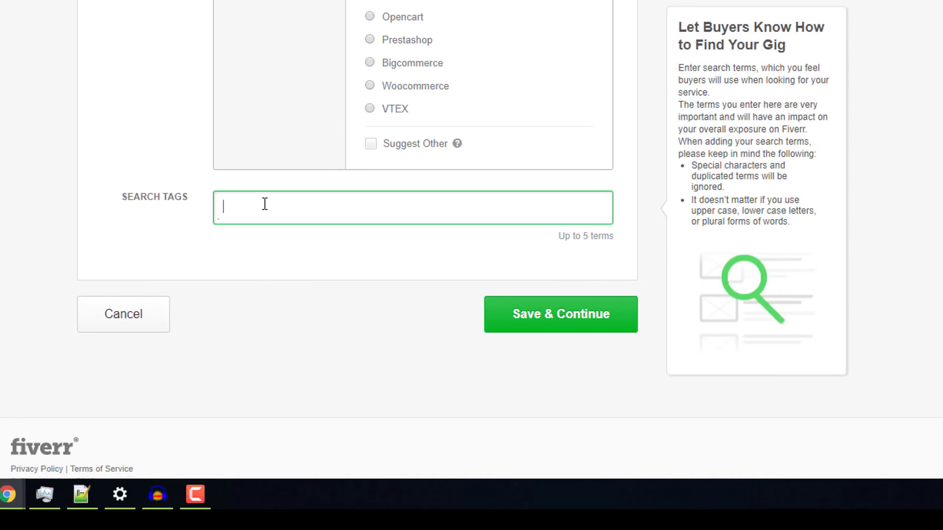
pyautogui.write('shopify')
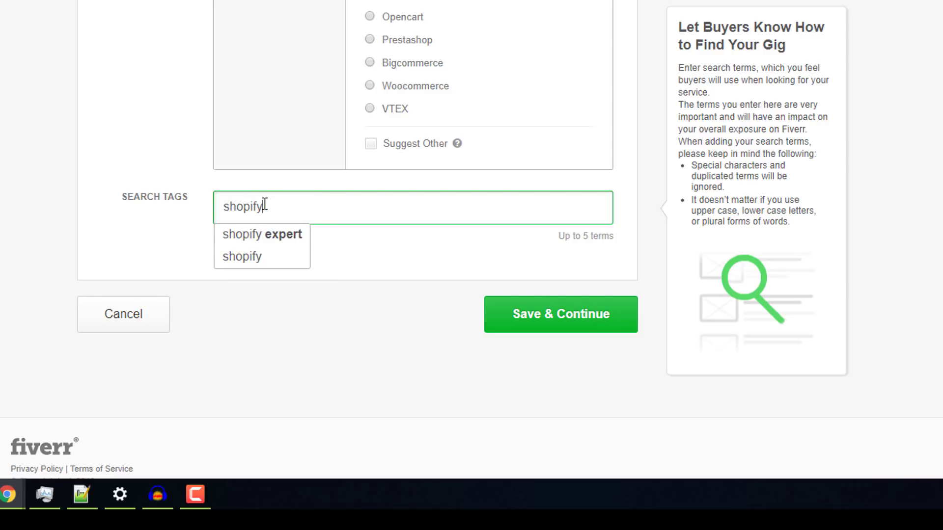
# Insert the word "shopify" before "ecommerce" in the gig title
pyautogui.moveTo(265, 205); pyautogui.dragTo(216, 204)
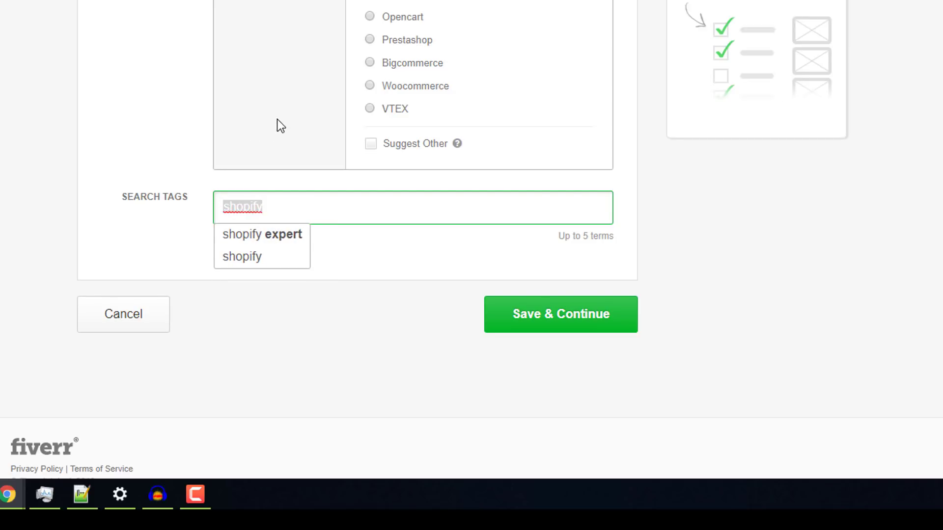
pyautogui.scroll(6, 279, 124)
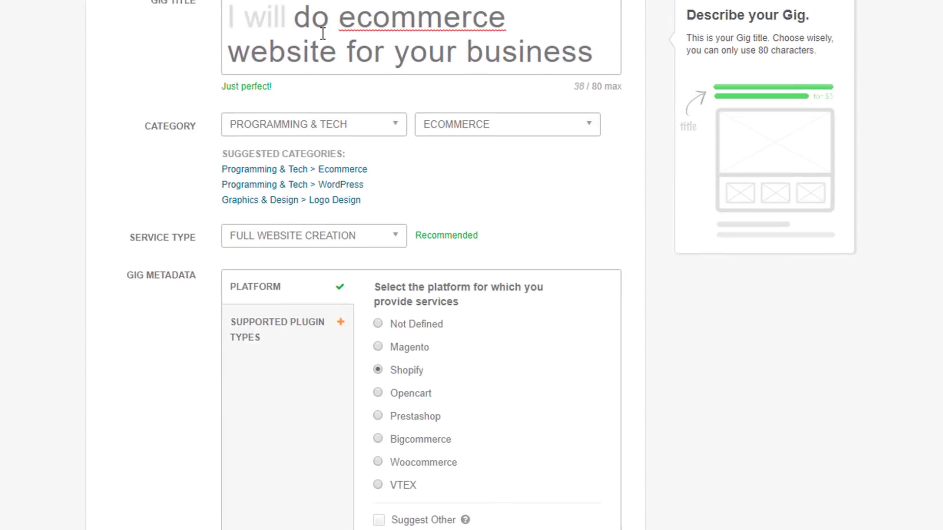
pyautogui.click(322, 33)
pyautogui.write('shopify')
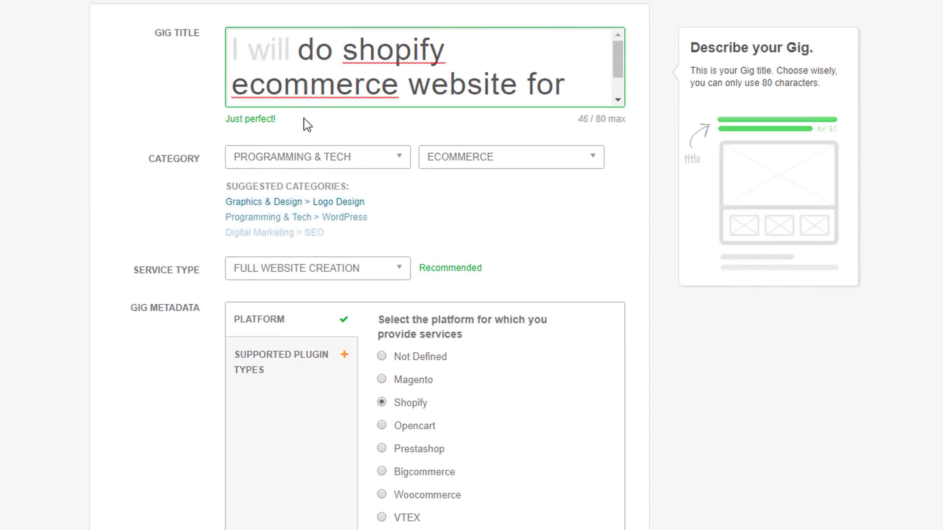
# Copy the word "ecommerce" from the gig title and add it as the second search tag
pyautogui.scroll(-10, 364, 281)
pyautogui.scroll(6, 351, 221)
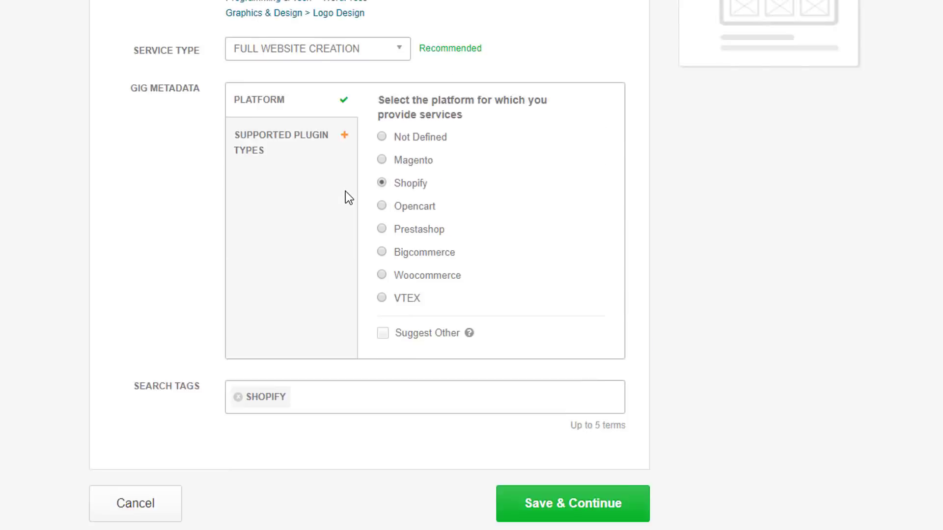
pyautogui.scroll(5, 345, 190)
pyautogui.doubleClick(310, 49)
pyautogui.hotkey('ctrl', 'c')
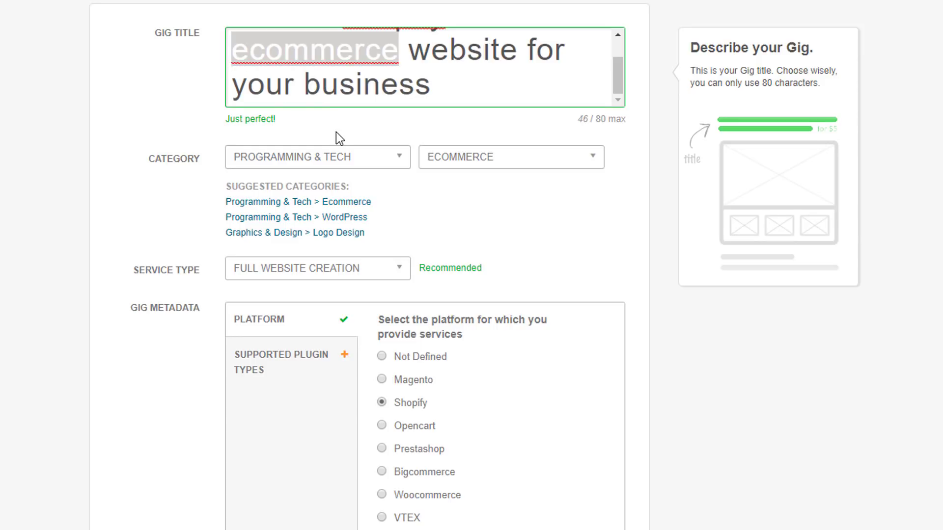
pyautogui.scroll(-10, 335, 132)
pyautogui.click(331, 87)
pyautogui.hotkey('ctrl', 'v')
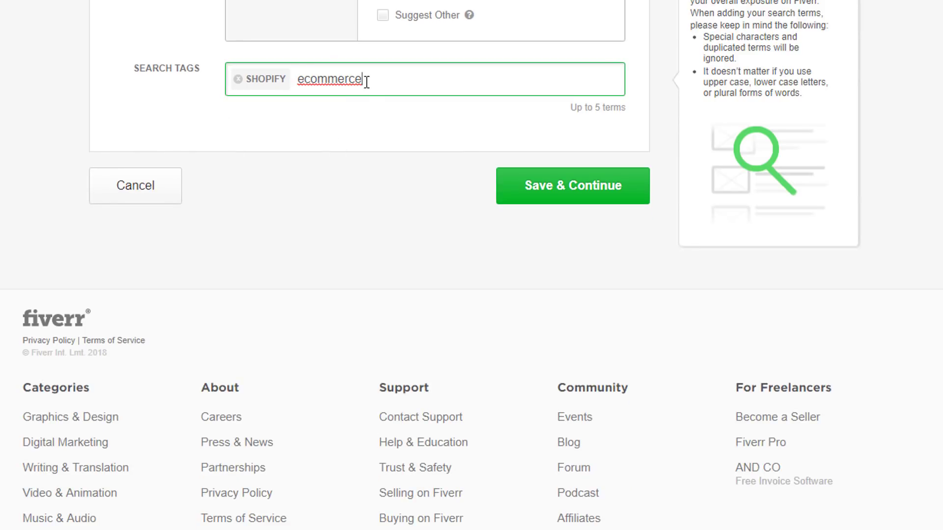
pyautogui.press('Return')
# Copy "website" from the title into the search tags, add the suggested tag "build website", and save to continue to Scope & Pricing
pyautogui.scroll(10, 380, 68)
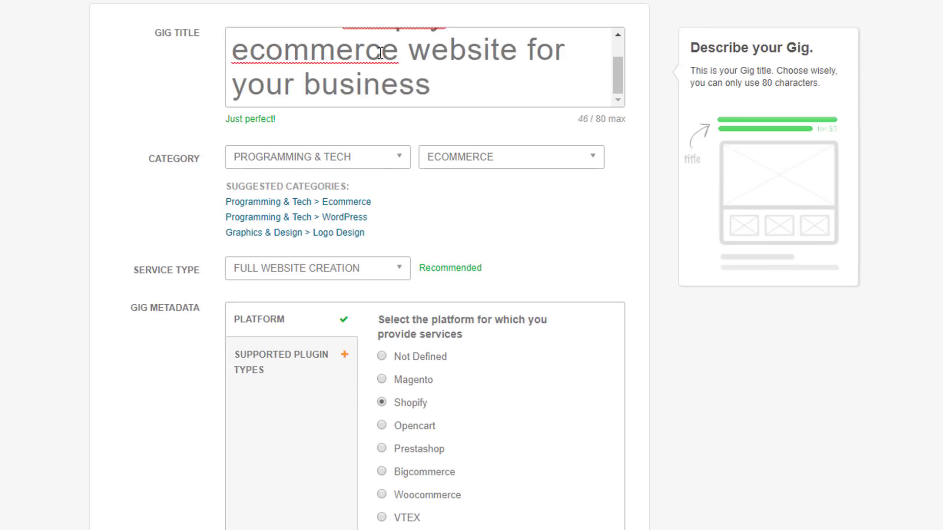
pyautogui.scroll(2, 381, 53)
pyautogui.doubleClick(454, 87)
pyautogui.hotkey('ctrl', 'c')
pyautogui.scroll(-6, 152, 135)
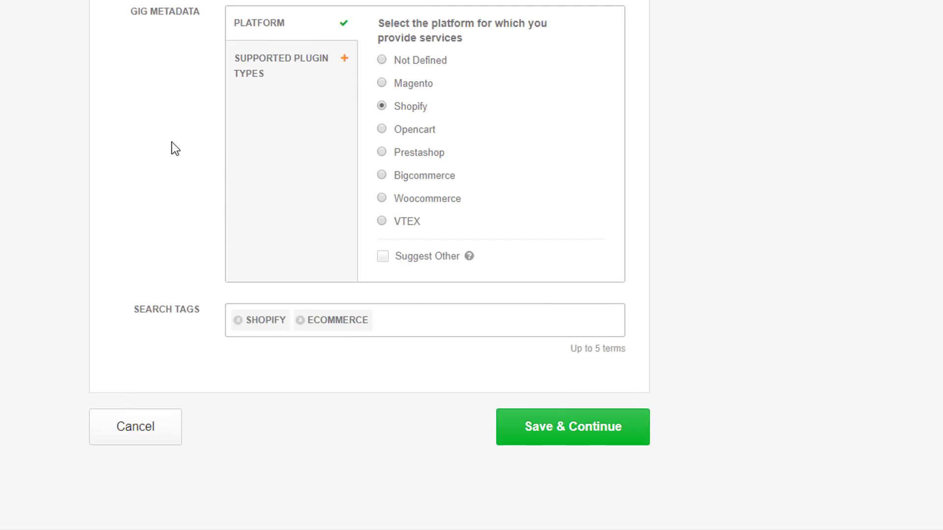
pyautogui.scroll(-3, 172, 142)
pyautogui.click(417, 153)
pyautogui.hotkey('ctrl', 'v')
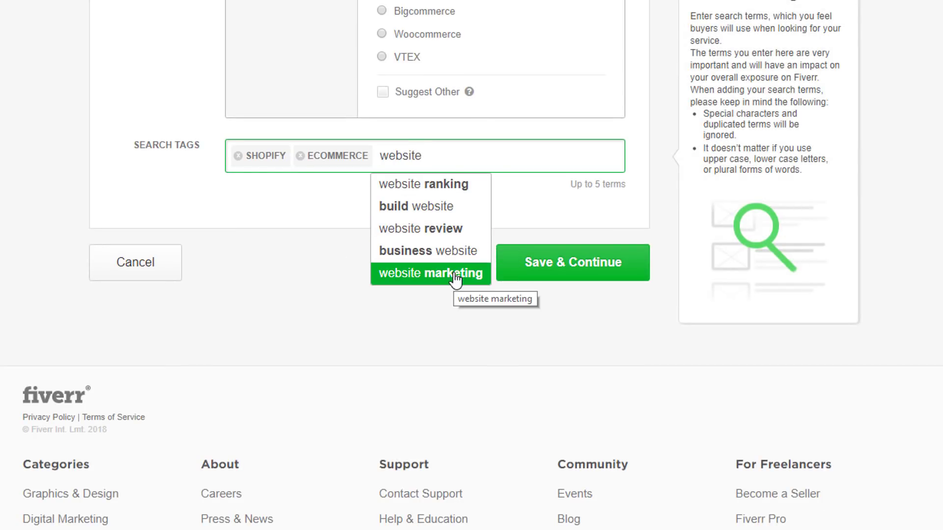
pyautogui.click(439, 211)
pyautogui.click(572, 297)
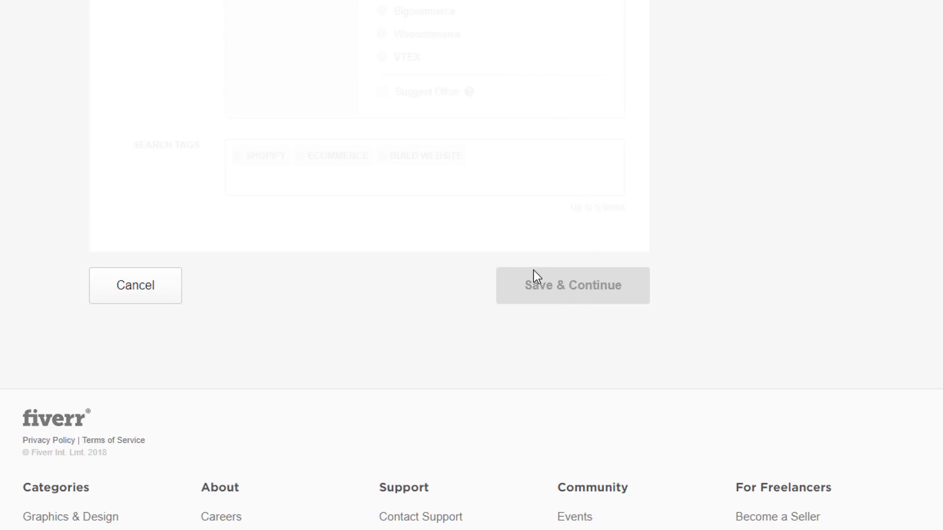
pyautogui.scroll(3, 314, 234)
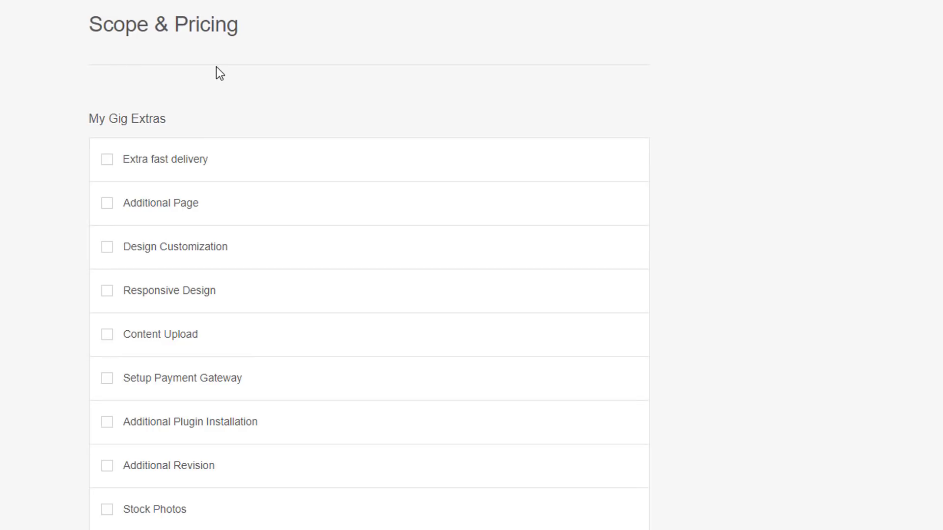
# Enable the three-package option for the gig and dismiss the Gig Packages introduction
pyautogui.scroll(-2, 236, 219)
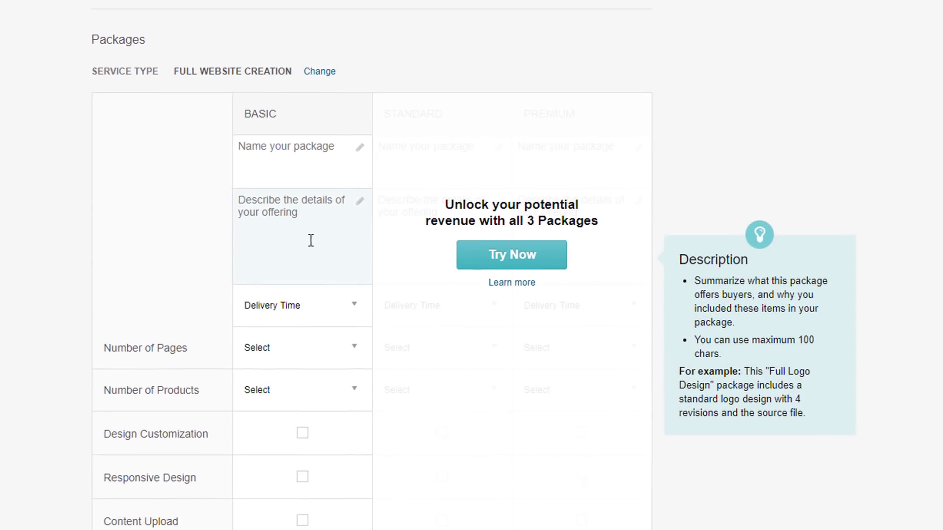
pyautogui.click(647, 46)
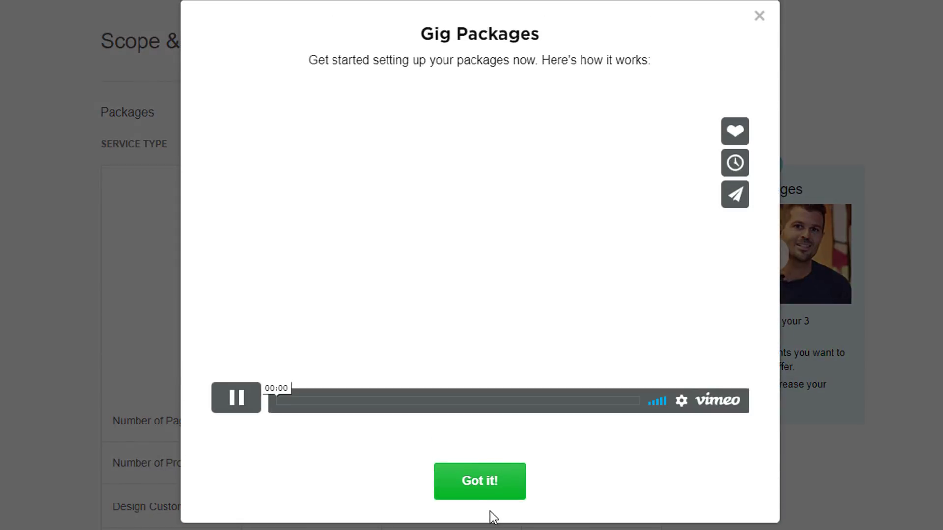
pyautogui.click(483, 486)
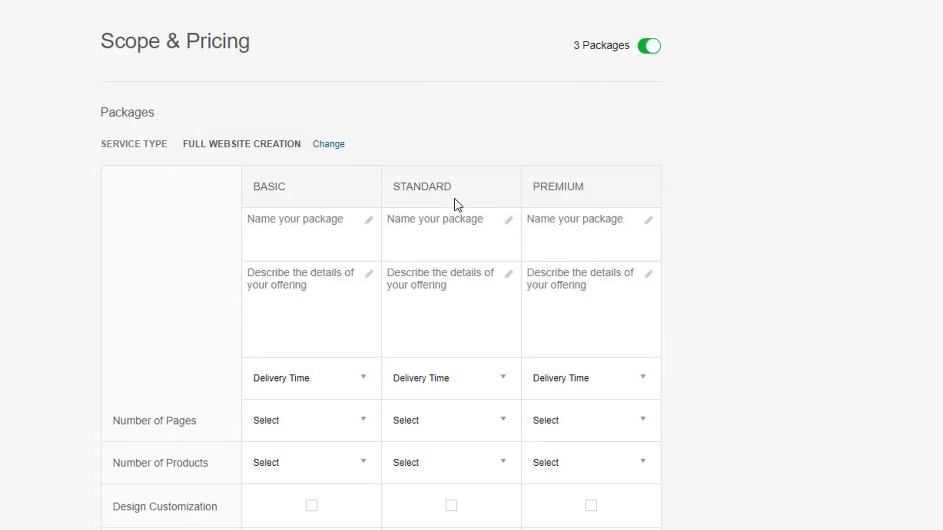
pyautogui.click(295, 231)
pyautogui.click(452, 238)
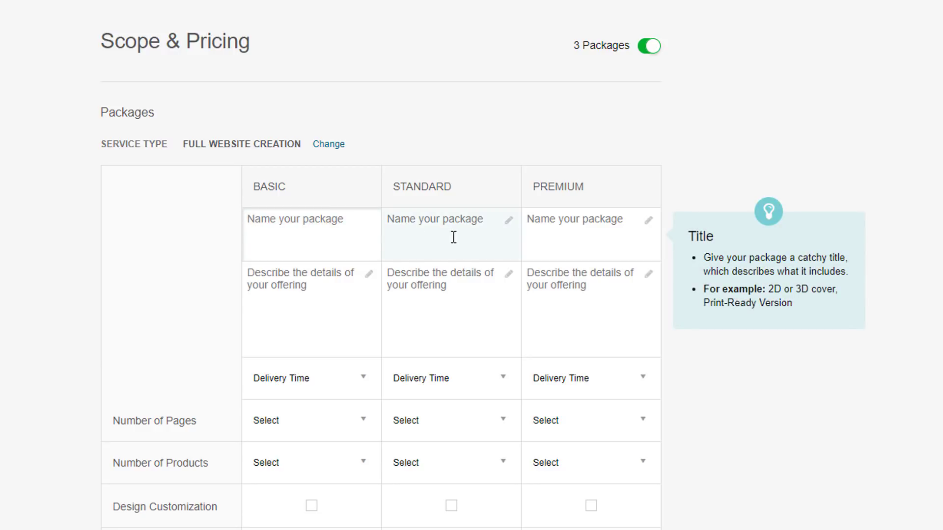
pyautogui.click(251, 324)
# Set the delivery time to 1 day for Basic, 2 days for Standard and 3 days for Premium
pyautogui.scroll(-5, 329, 329)
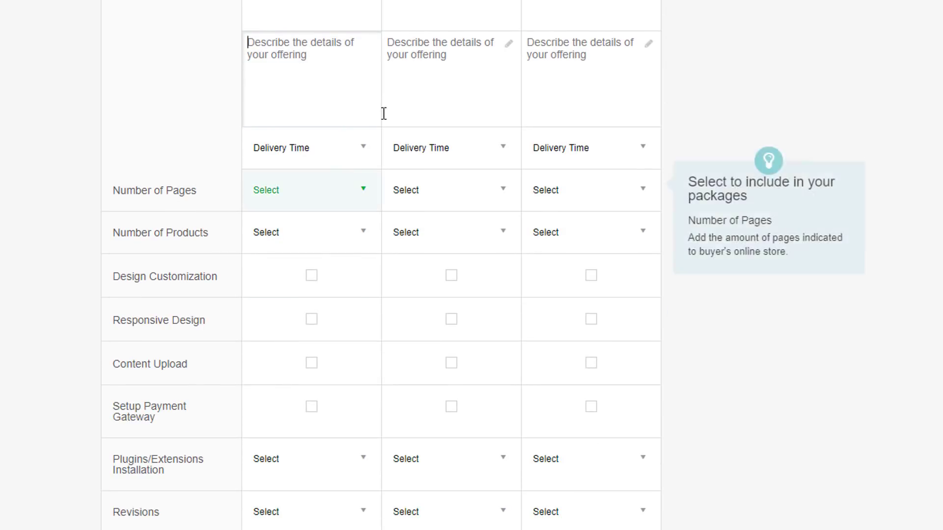
pyautogui.click(459, 162)
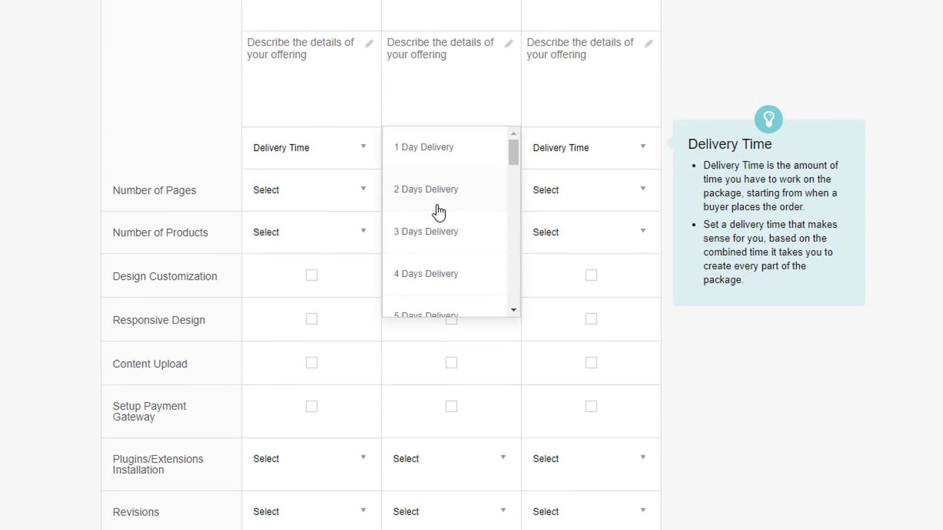
pyautogui.click(498, 192)
pyautogui.click(580, 160)
pyautogui.click(574, 242)
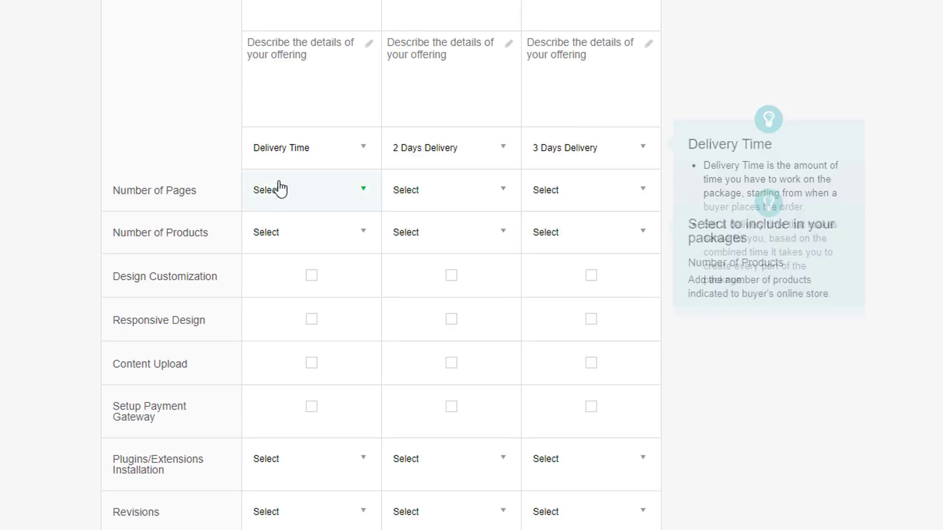
pyautogui.click(278, 150)
pyautogui.click(280, 157)
# Include Design Customization and Content Upload in the Basic package and Responsive Design in the Standard package
pyautogui.scroll(-2, 262, 300)
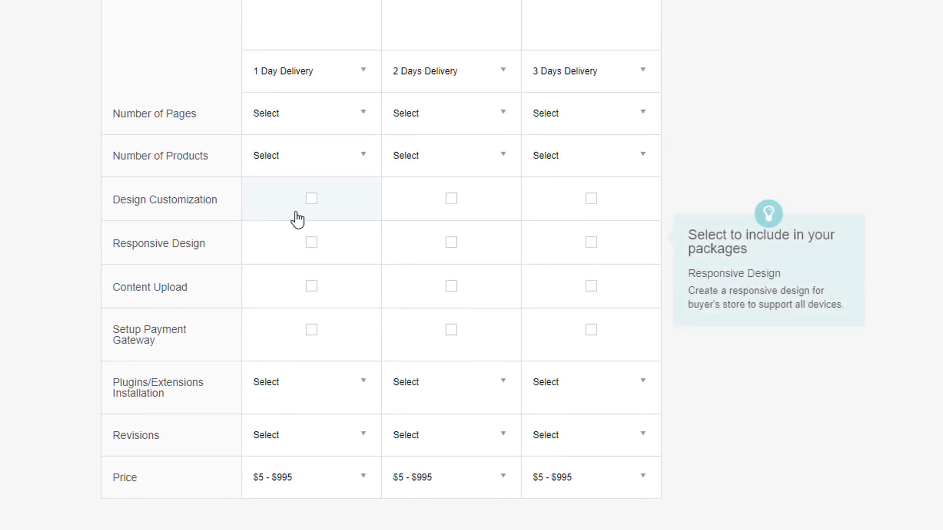
pyautogui.click(317, 216)
pyautogui.click(451, 242)
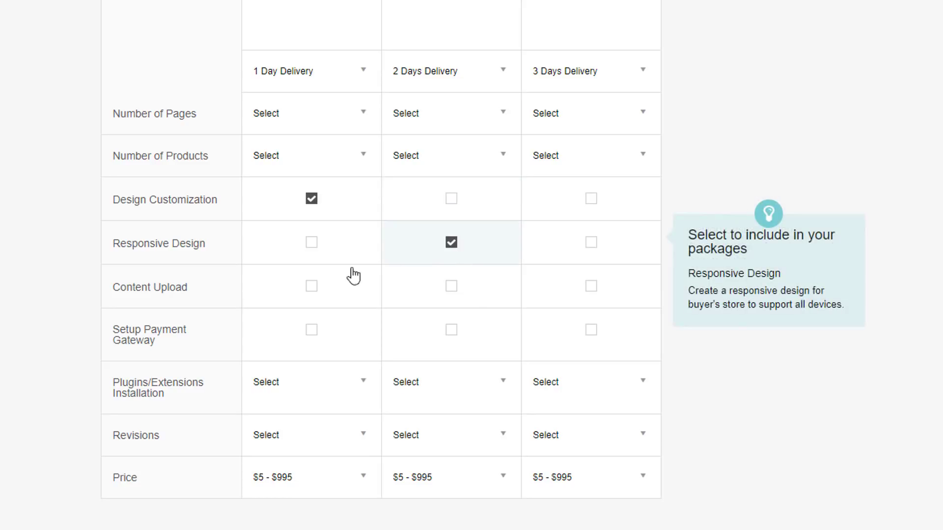
pyautogui.click(314, 290)
# Set the number of revisions to 0 for Basic, 1 for Standard and 2 for Premium
pyautogui.scroll(-4, 305, 305)
pyautogui.click(294, 247)
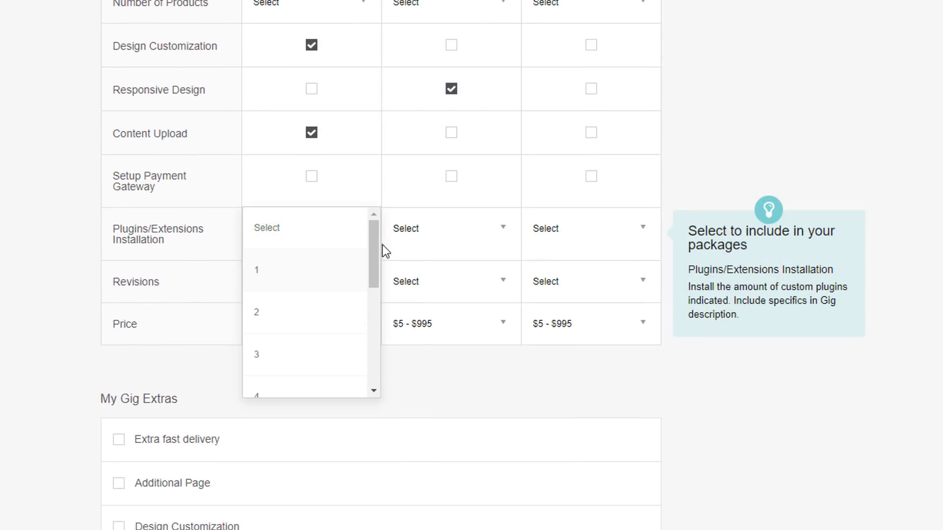
pyautogui.click(368, 295)
pyautogui.click(366, 293)
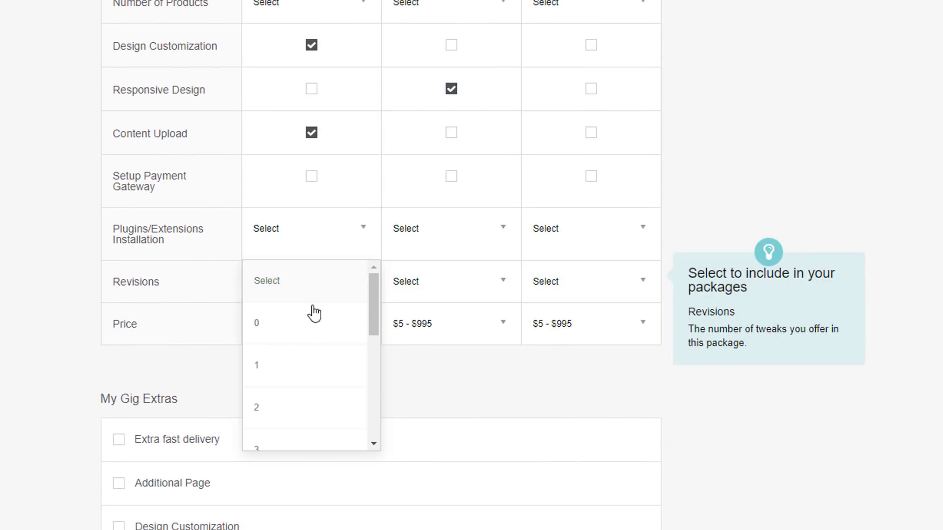
pyautogui.click(314, 324)
pyautogui.click(412, 287)
pyautogui.click(431, 371)
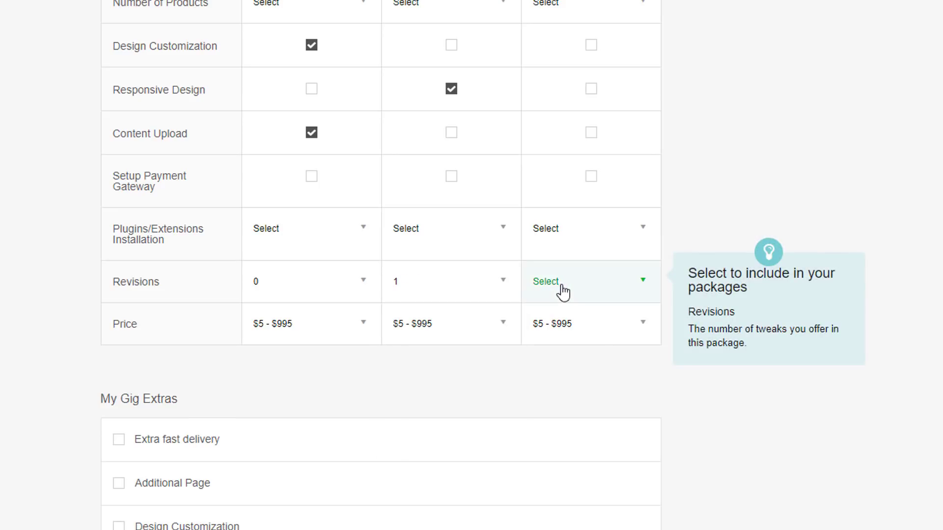
pyautogui.click(562, 293)
pyautogui.click(568, 407)
# Set the Basic package price to $370
pyautogui.click(275, 326)
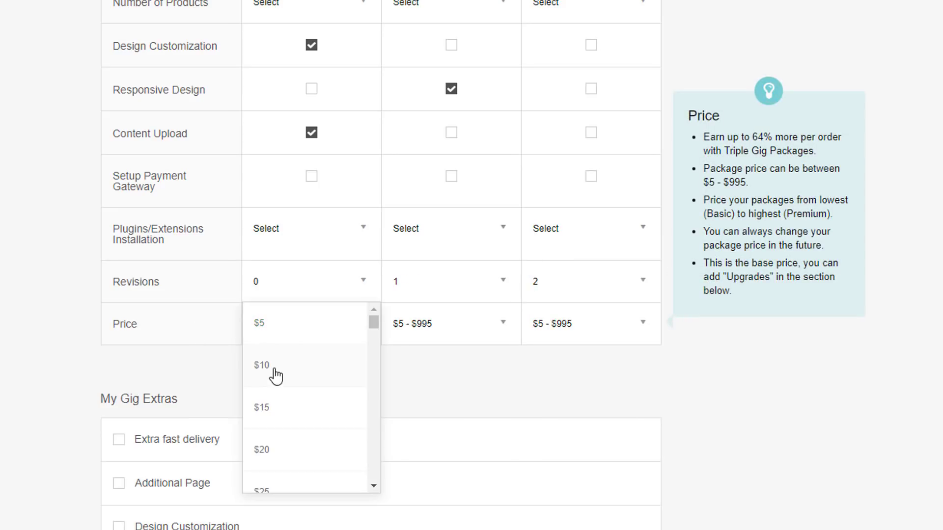
pyautogui.scroll(-20, 284, 457)
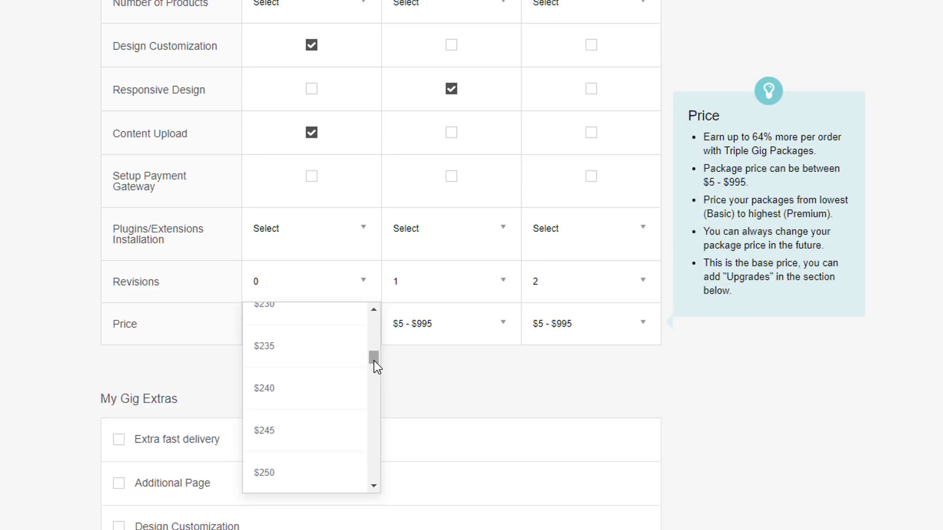
pyautogui.moveTo(373, 360); pyautogui.dragTo(367, 487)
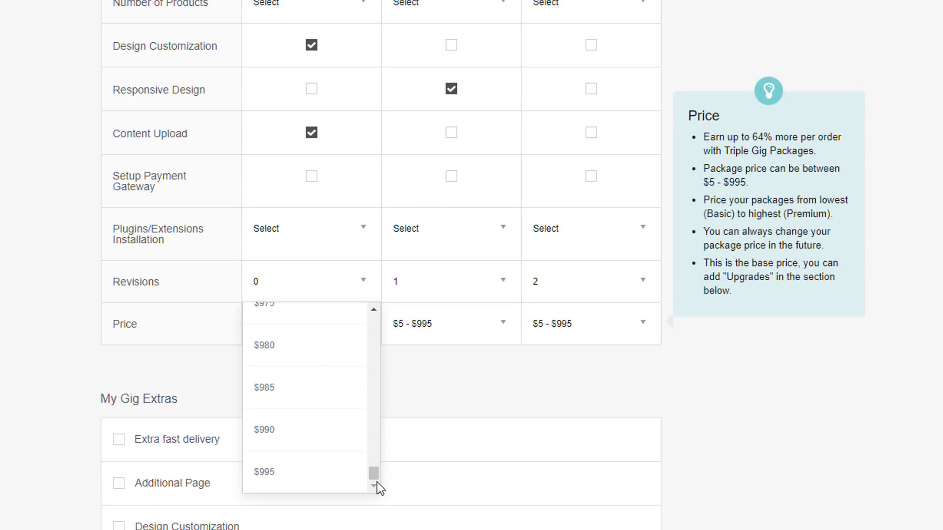
pyautogui.moveTo(375, 479); pyautogui.dragTo(373, 376)
pyautogui.click(263, 367)
# Set the Standard package price to $610 and the Premium package price to $990
pyautogui.click(501, 324)
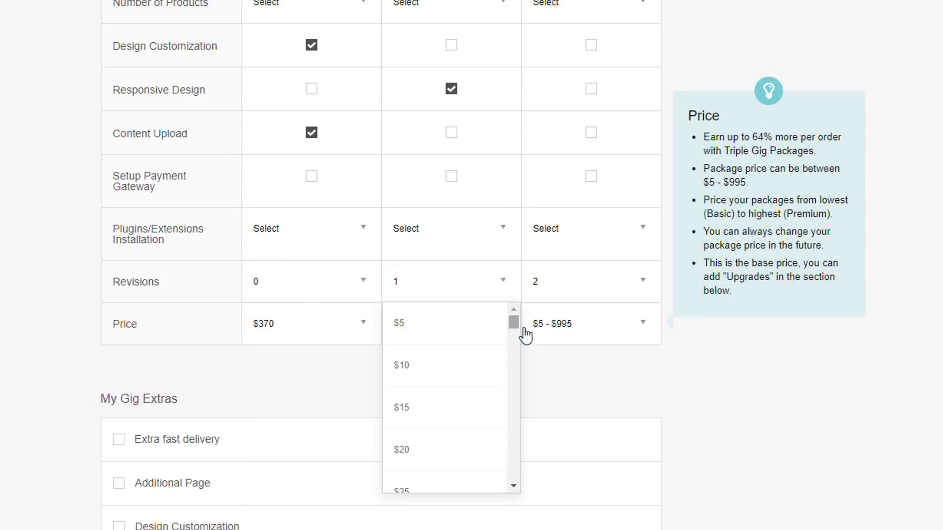
pyautogui.moveTo(514, 331); pyautogui.dragTo(517, 419)
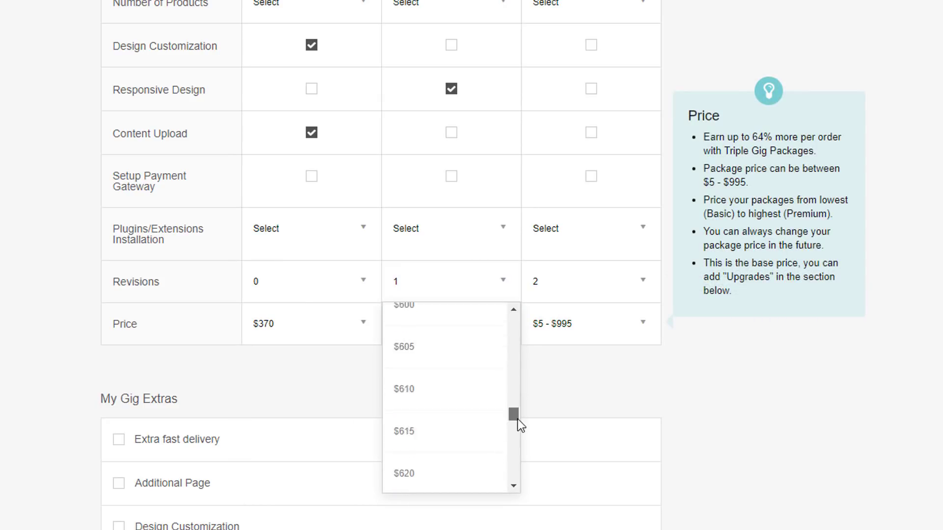
pyautogui.click(407, 389)
pyautogui.click(608, 332)
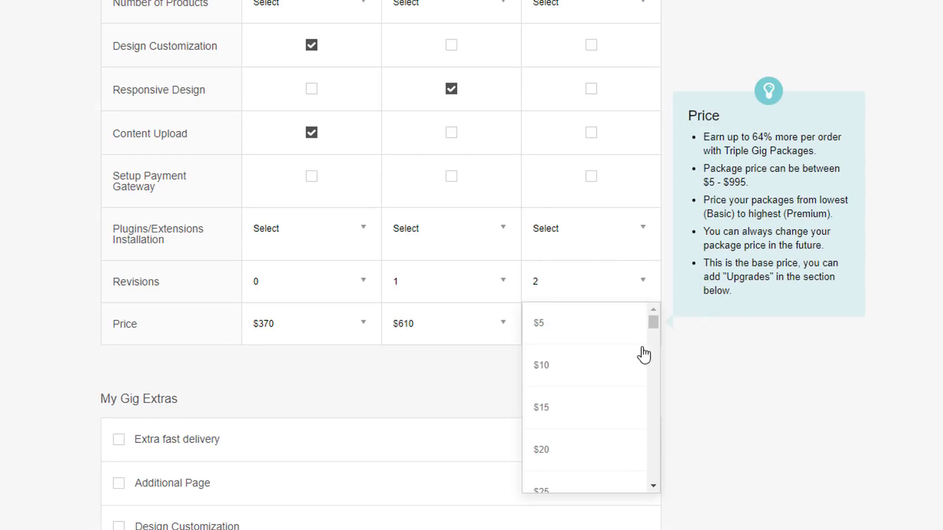
pyautogui.moveTo(653, 321); pyautogui.dragTo(659, 476)
pyautogui.click(560, 439)
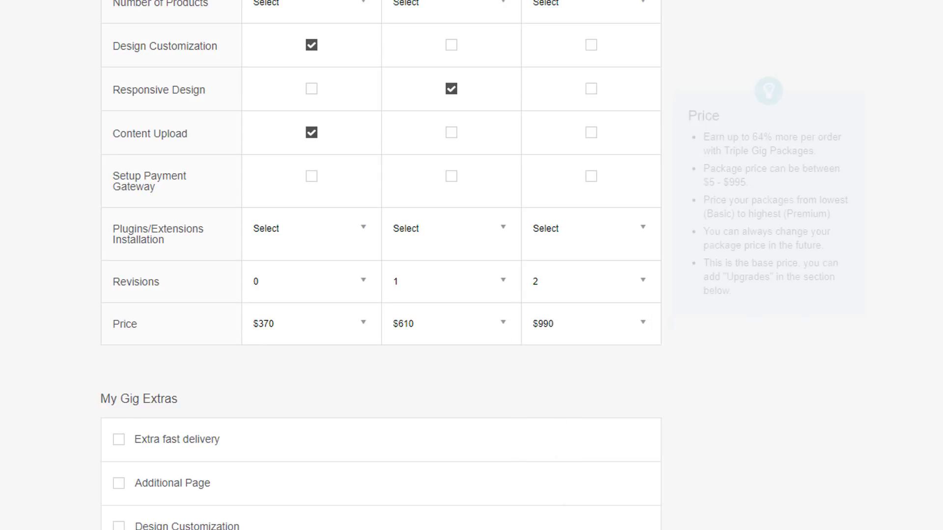
pyautogui.scroll(-3, 21, 317)
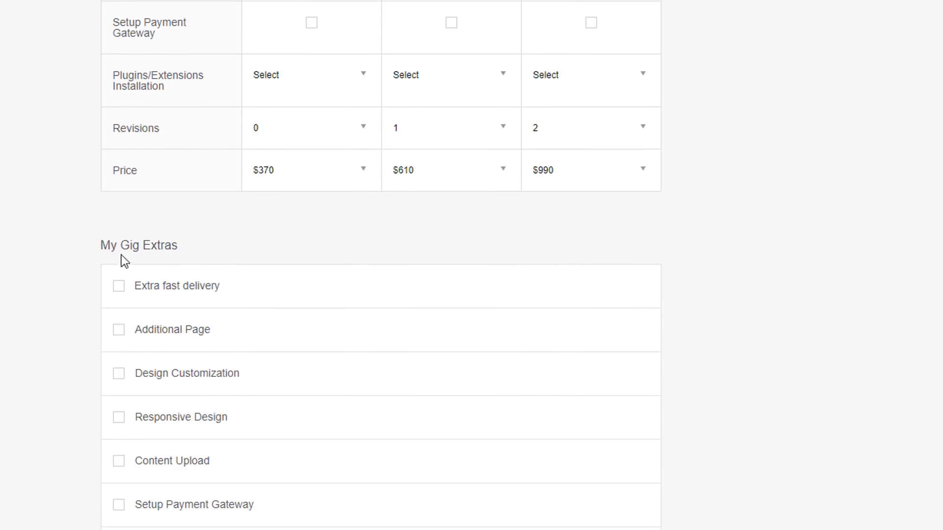
pyautogui.click(119, 284)
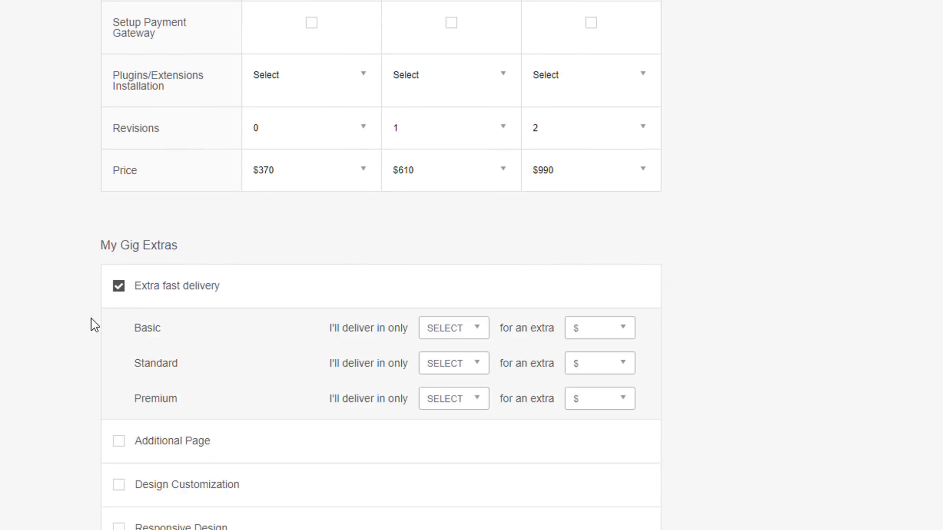
pyautogui.click(120, 287)
# Review the remaining gig extras and package fields, and try to save and continue from Scope & Pricing
pyautogui.scroll(-5, 148, 348)
pyautogui.scroll(-5, 629, 276)
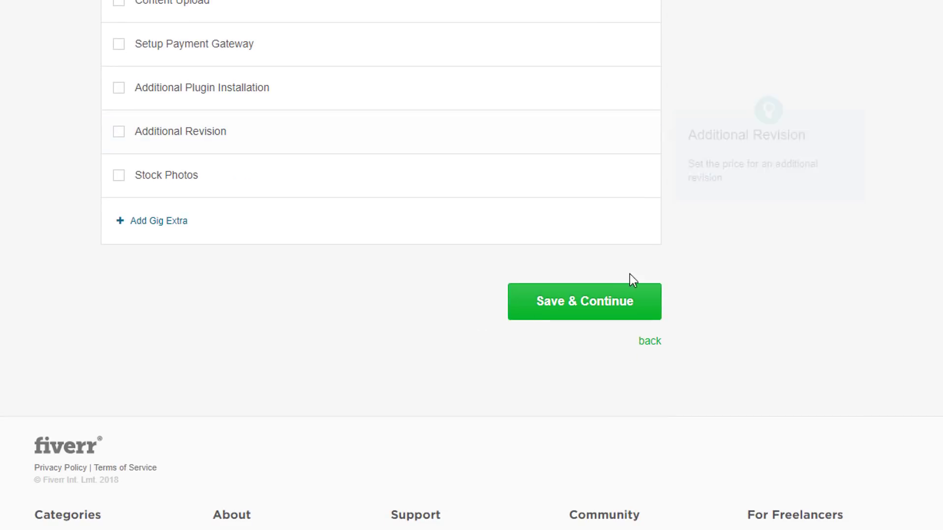
pyautogui.scroll(15, 630, 352)
pyautogui.scroll(3, 629, 352)
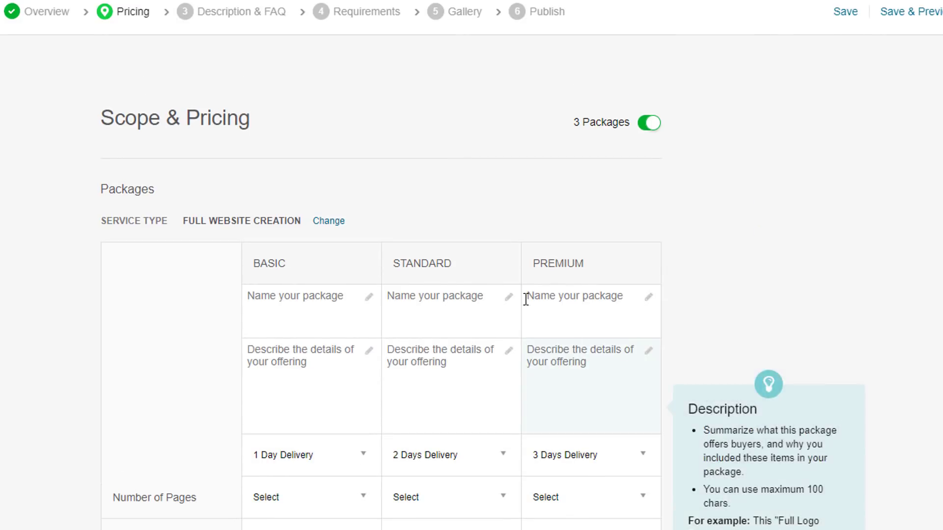
pyautogui.scroll(-20, 415, 381)
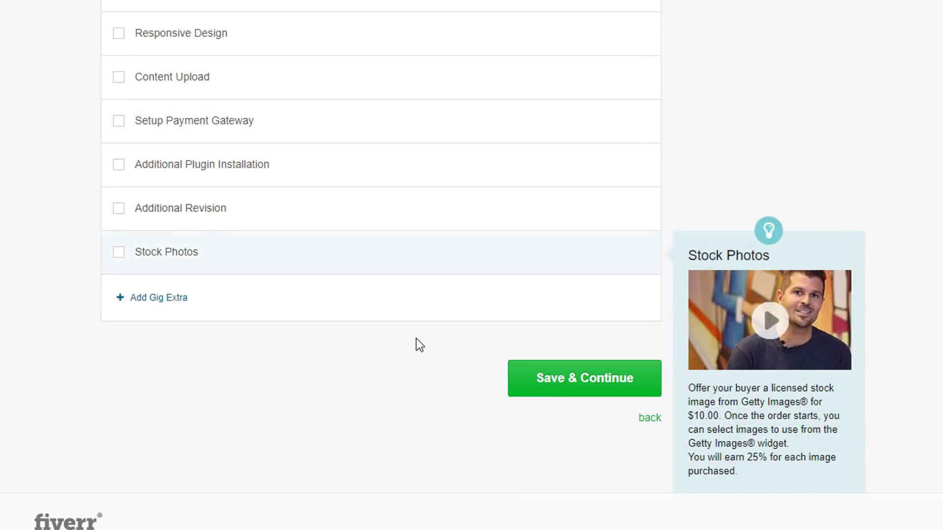
pyautogui.click(591, 393)
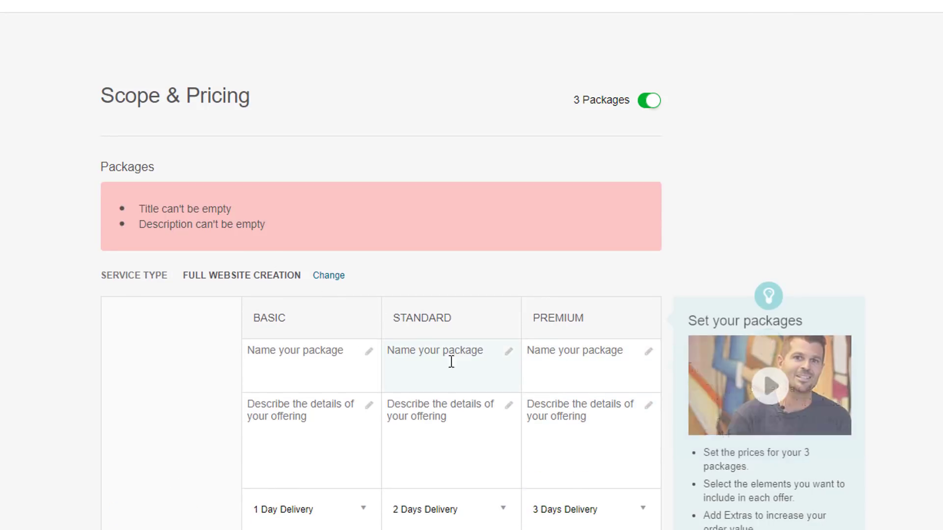
# Enter the placeholder title "dsfds" and description "dfdsfsd" for the Basic package
pyautogui.scroll(-5, 332, 362)
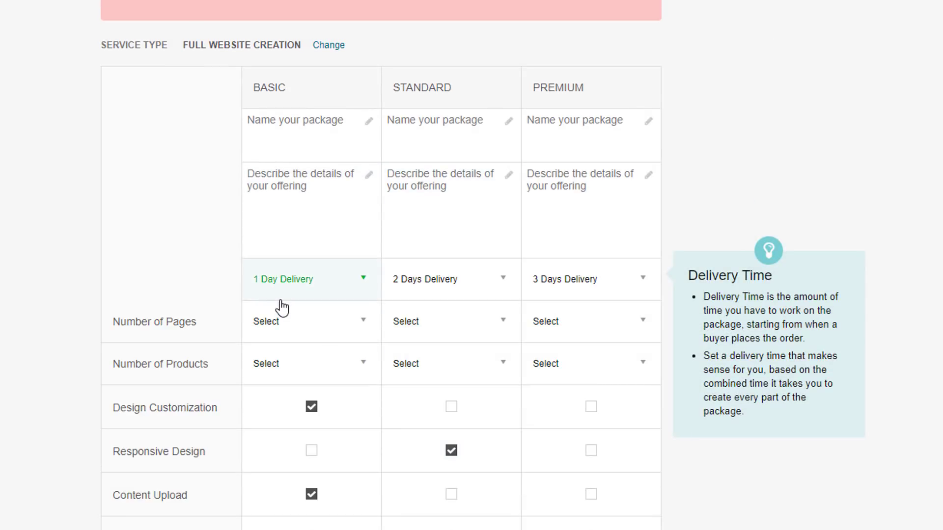
pyautogui.scroll(1, 305, 212)
pyautogui.click(304, 213)
pyautogui.write('dfdsfsd')
pyautogui.click(295, 148)
pyautogui.write('dsf')
pyautogui.scroll(4, 435, 168)
pyautogui.write('ds')
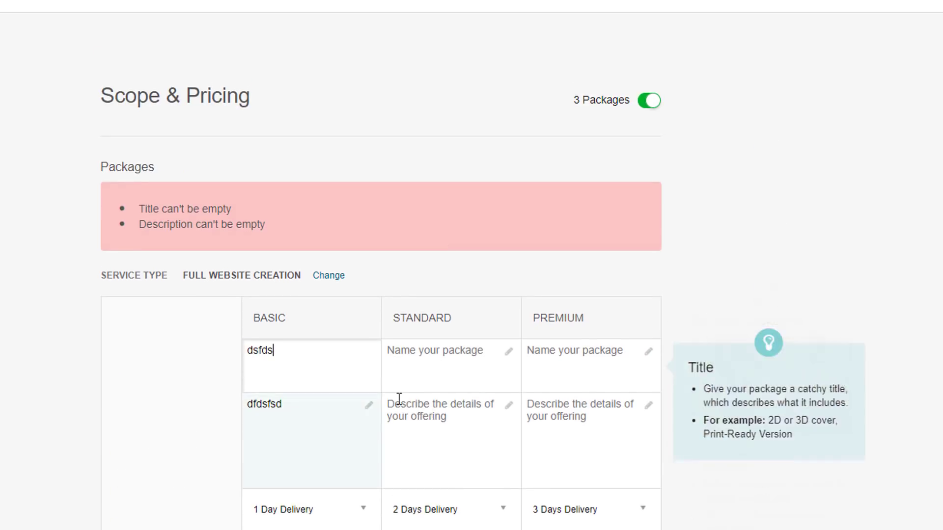
# Enter the placeholder title "dsfdsf" and description "dsfdsfdsf" for the Standard package
pyautogui.press('Tab')
pyautogui.write('dsfdsf')
pyautogui.click(484, 414)
pyautogui.write('dsfdsfdsf')
# Enter "dsfdsf" as both title and description of the Premium package and try to save and continue
pyautogui.click(600, 376)
pyautogui.write('dsfdsf')
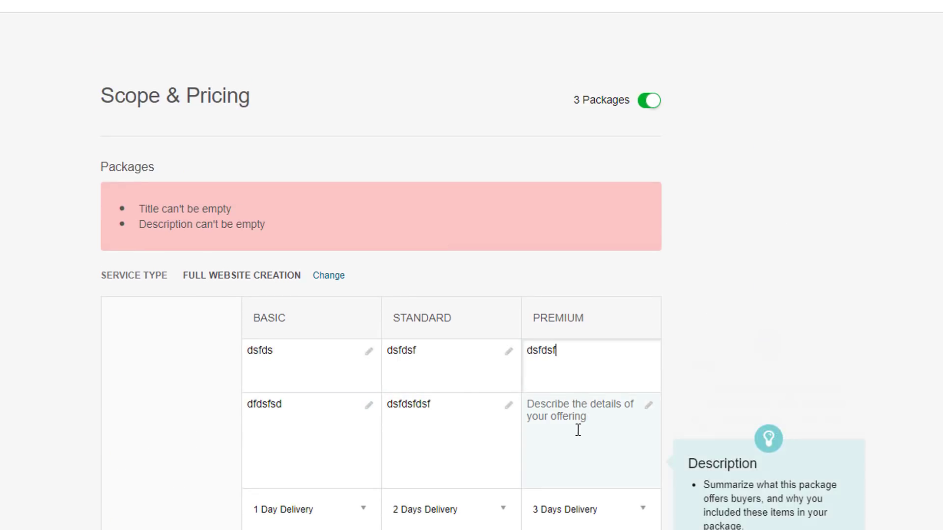
pyautogui.click(579, 429)
pyautogui.write('dsfdsf')
pyautogui.scroll(-20, 422, 441)
pyautogui.click(581, 435)
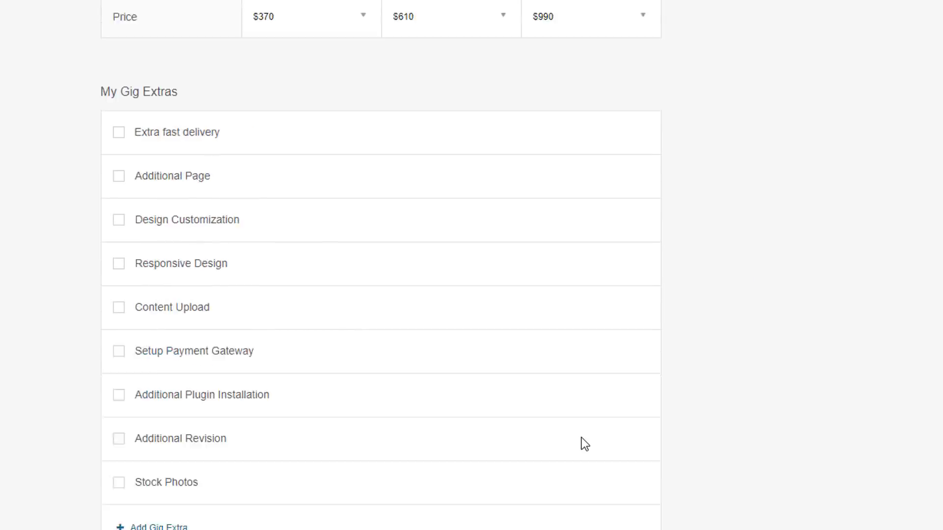
# Change the Premium package title to a unique one ending in "sd" and save to continue to Description & FAQ
pyautogui.click(553, 366)
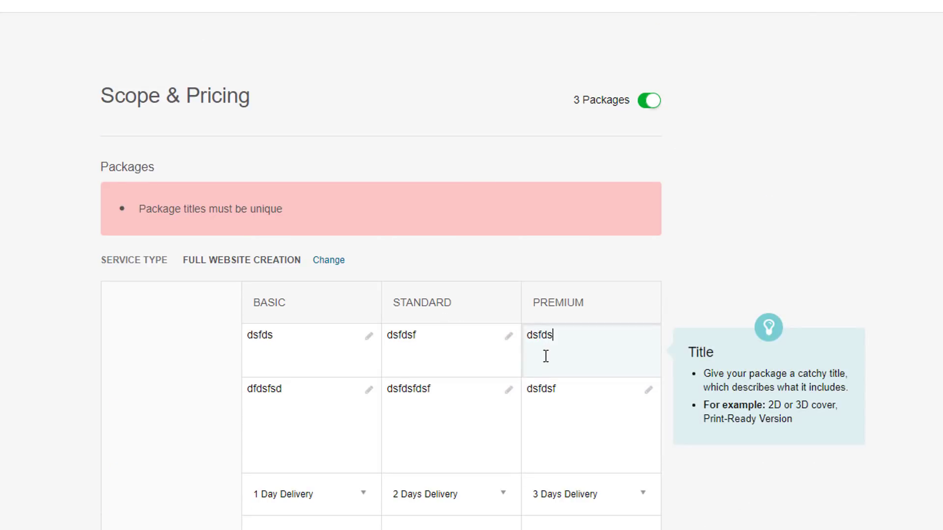
pyautogui.write('sd')
pyautogui.scroll(-15, 610, 381)
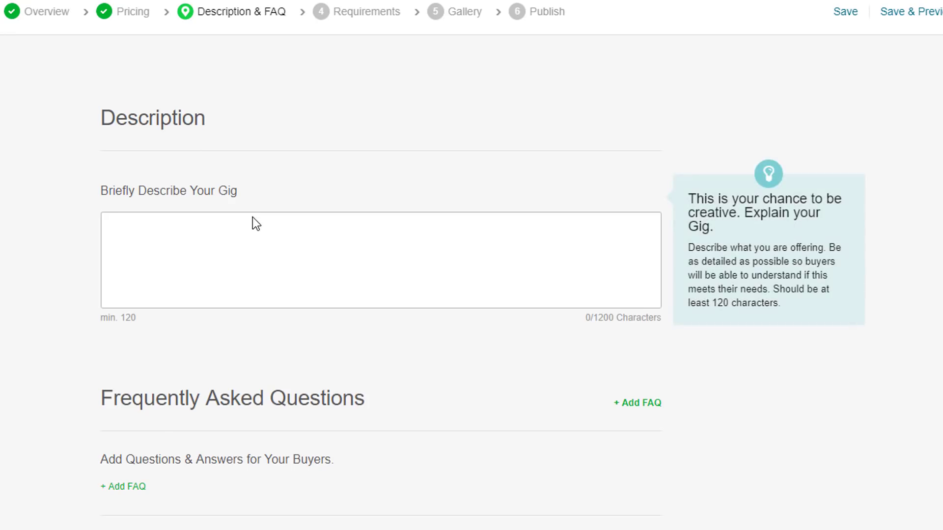
# Enter two lines of placeholder text, "dfdasfdsfd" and "dsfdsfdsfs", in the gig description
pyautogui.click(254, 222)
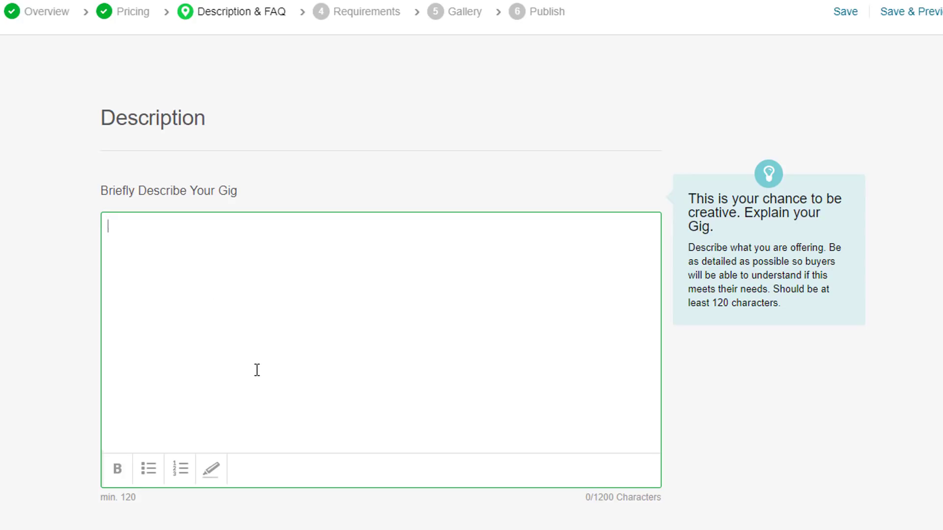
pyautogui.write('dfdasfdsfds')
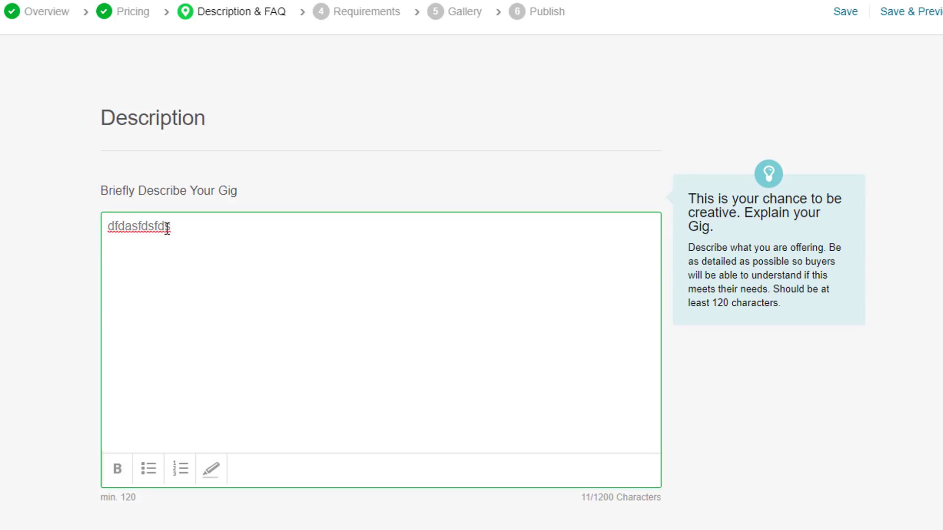
pyautogui.press('Return')
pyautogui.write('dsfdsfdsfs')
# Make the second placeholder line of the gig description bold and highlight the first line
pyautogui.doubleClick(110, 254)
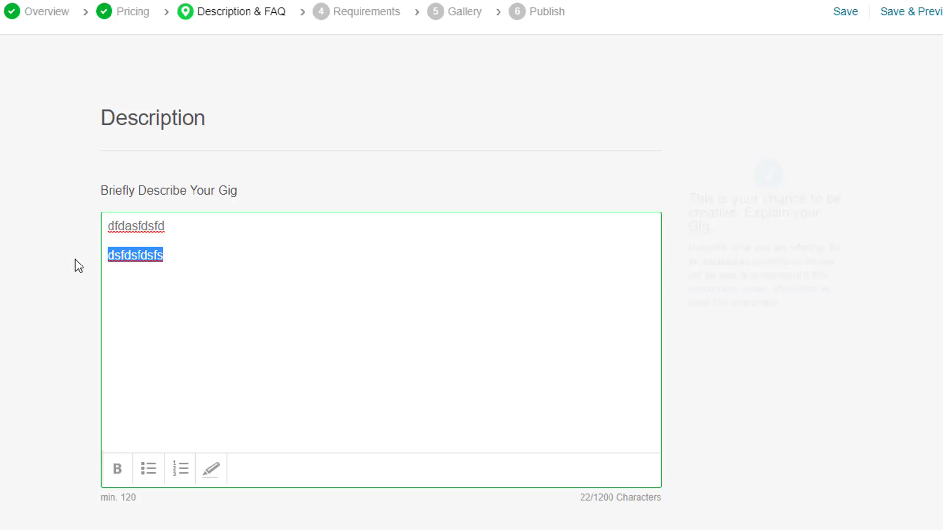
pyautogui.click(119, 474)
pyautogui.doubleClick(168, 226)
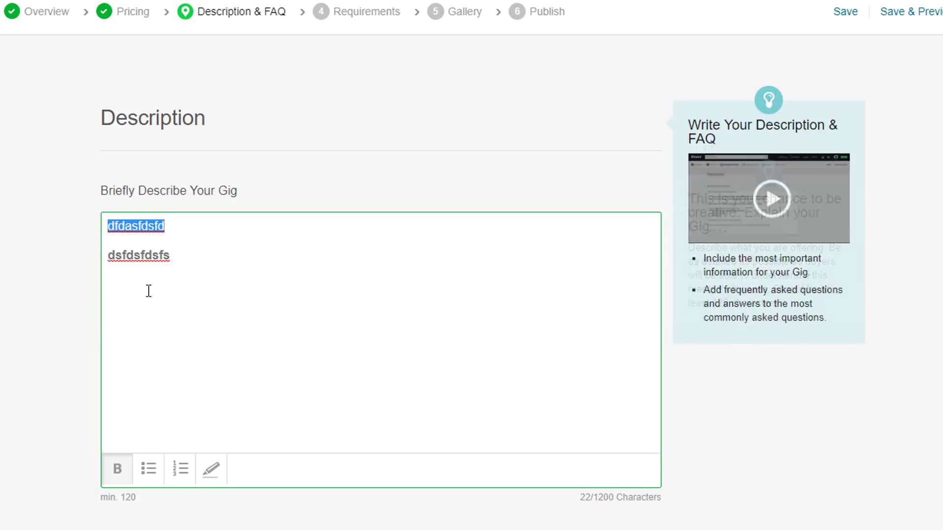
pyautogui.click(200, 486)
pyautogui.click(170, 269)
pyautogui.moveTo(170, 269); pyautogui.dragTo(95, 257)
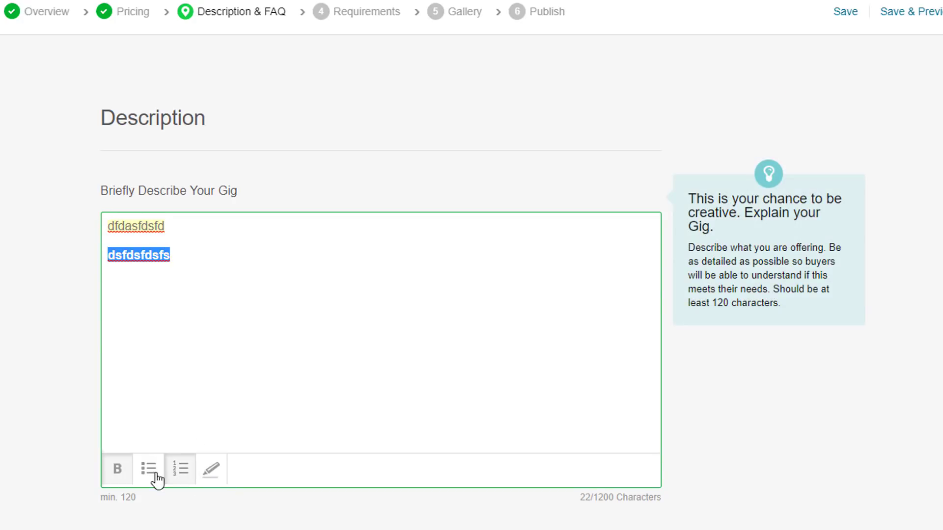
# Start a new FAQ entry with the question "What type of website you will create for me?"
pyautogui.scroll(-5, 168, 472)
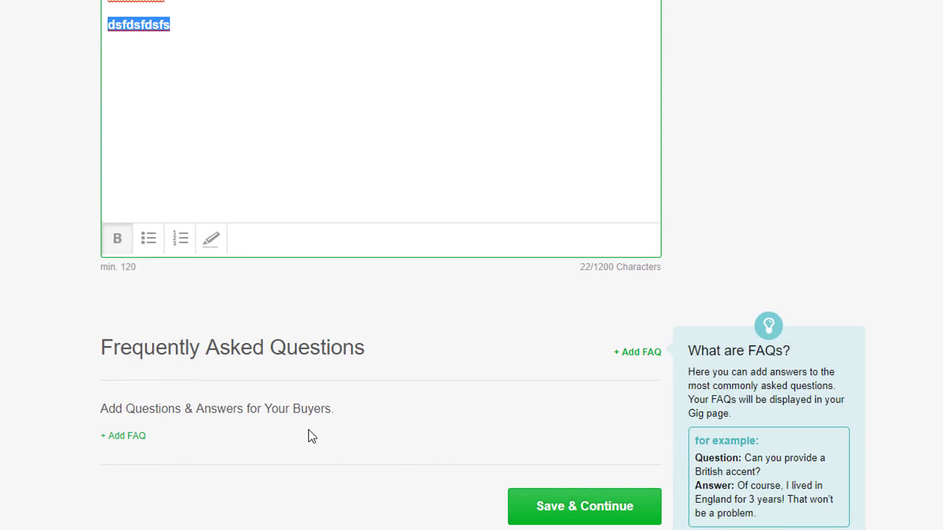
pyautogui.click(142, 438)
pyautogui.click(171, 452)
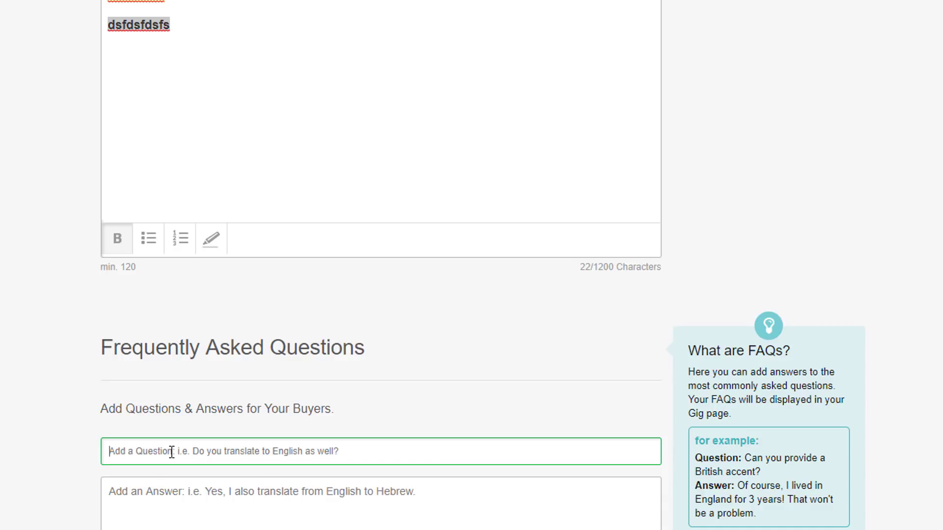
pyautogui.write('What typ')
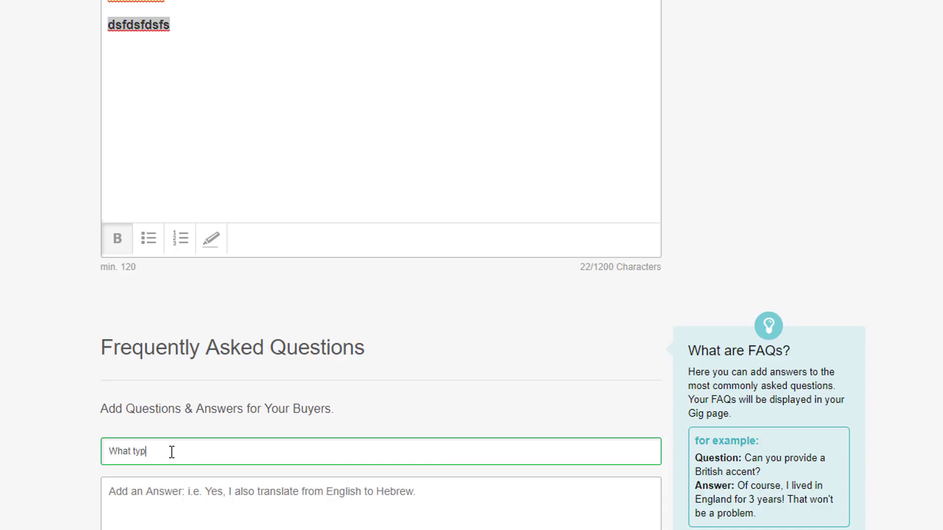
pyautogui.write('e of website you wi')
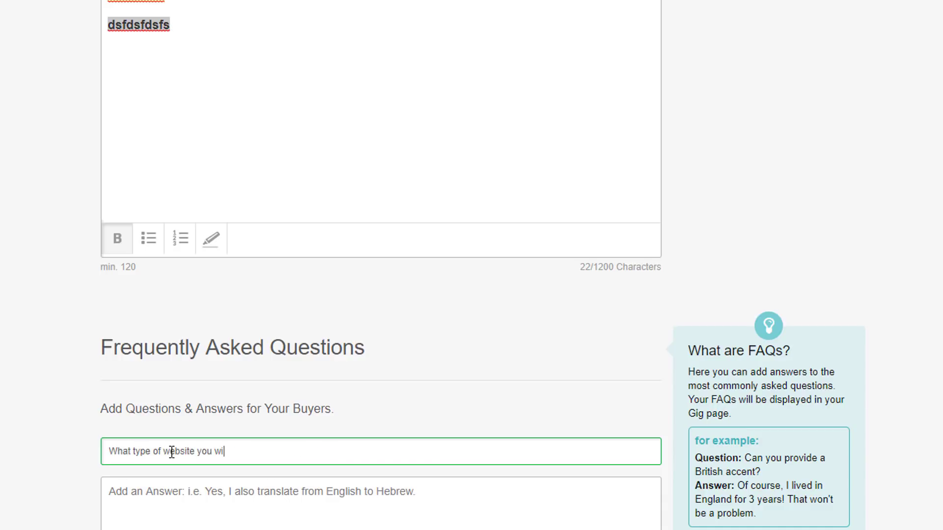
pyautogui.write('ll create for me?')
# Enter the answer "I will do ecomerce webstie for you" and add the FAQ entry
pyautogui.click(214, 504)
pyautogui.write('I w')
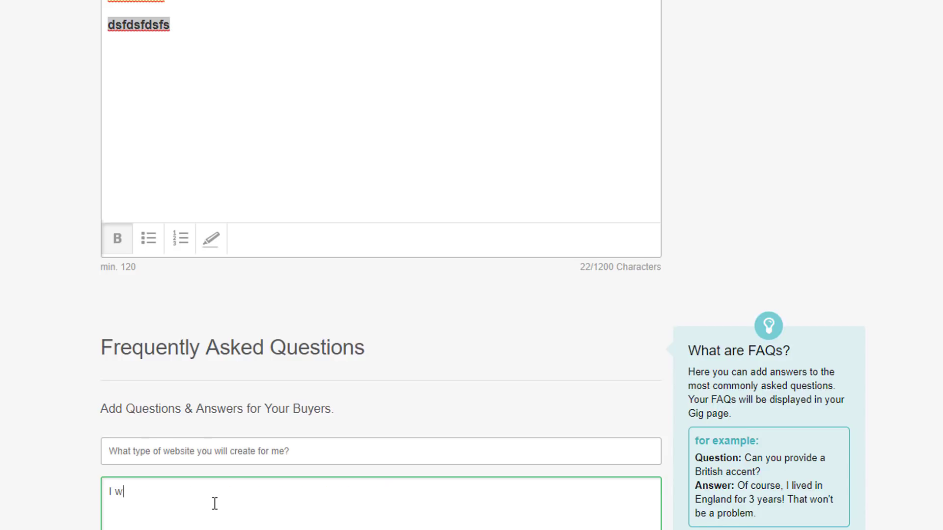
pyautogui.write('ill do ecomerce webstie for ')
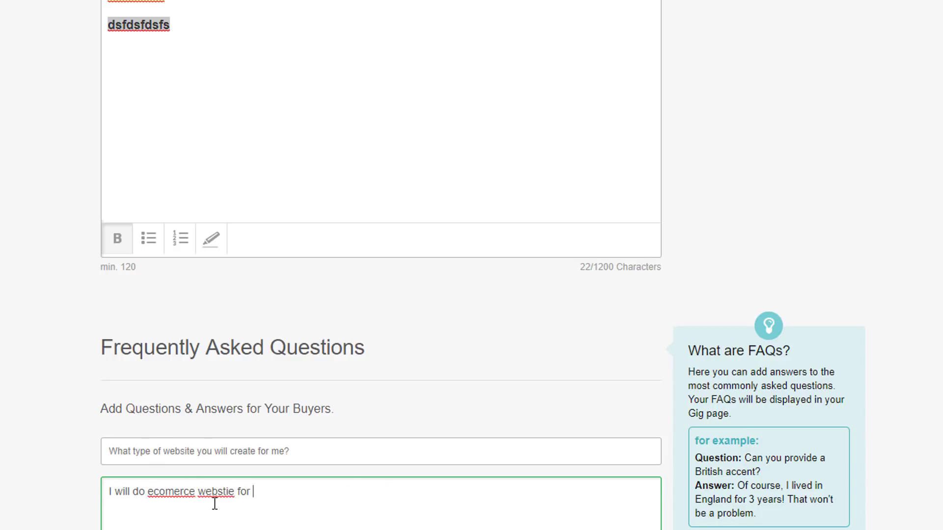
pyautogui.write('you')
pyautogui.click(633, 529)
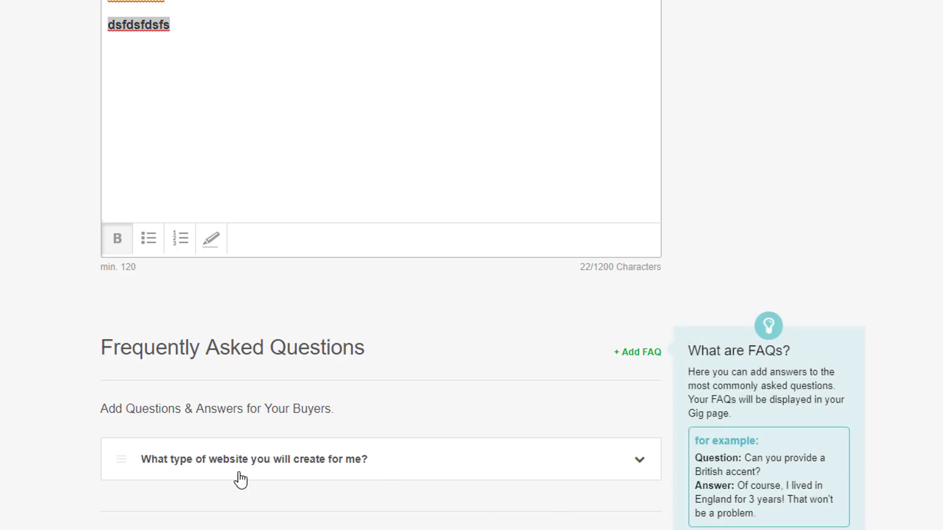
# Start a second FAQ entry with the question "Will you do corporate website too?", leaving its answer empty
pyautogui.click(239, 472)
pyautogui.click(640, 354)
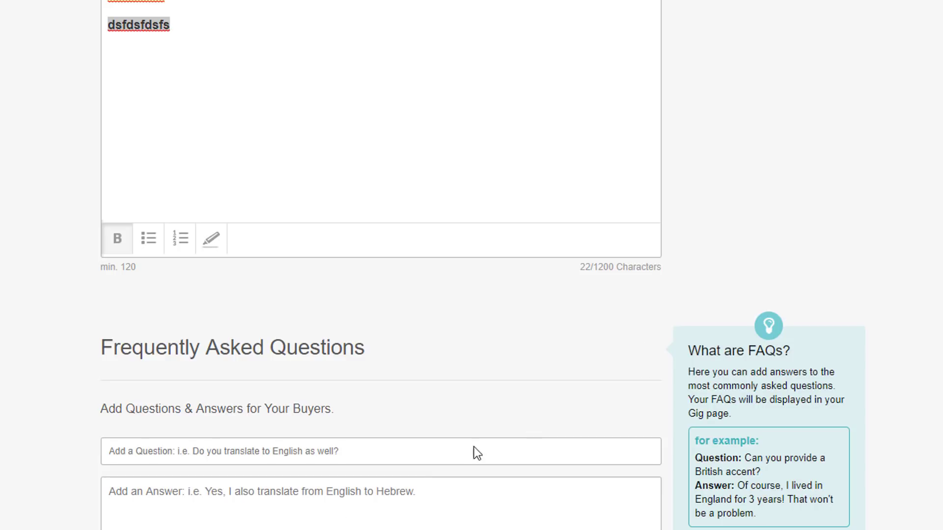
pyautogui.click(187, 452)
pyautogui.write('W')
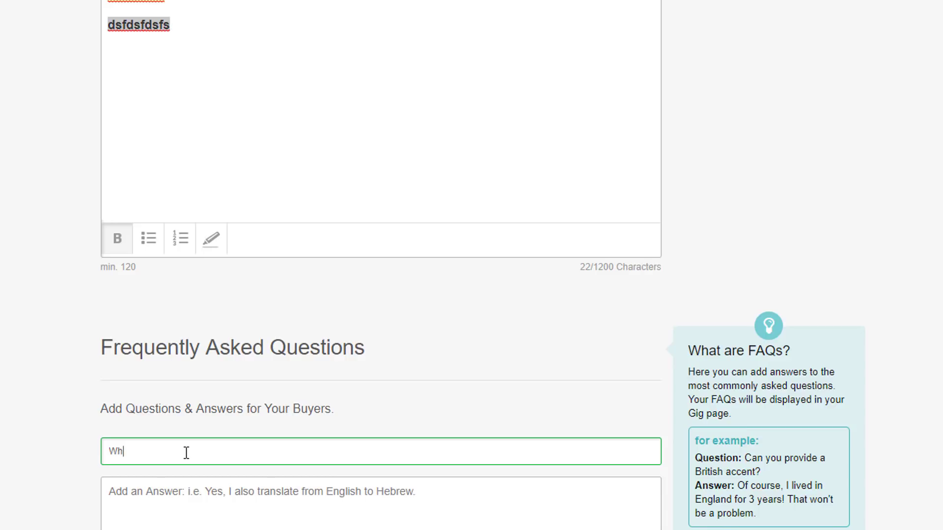
pyautogui.write('h')
pyautogui.press('BackSpace')
pyautogui.write('ill you do corporate website too?')
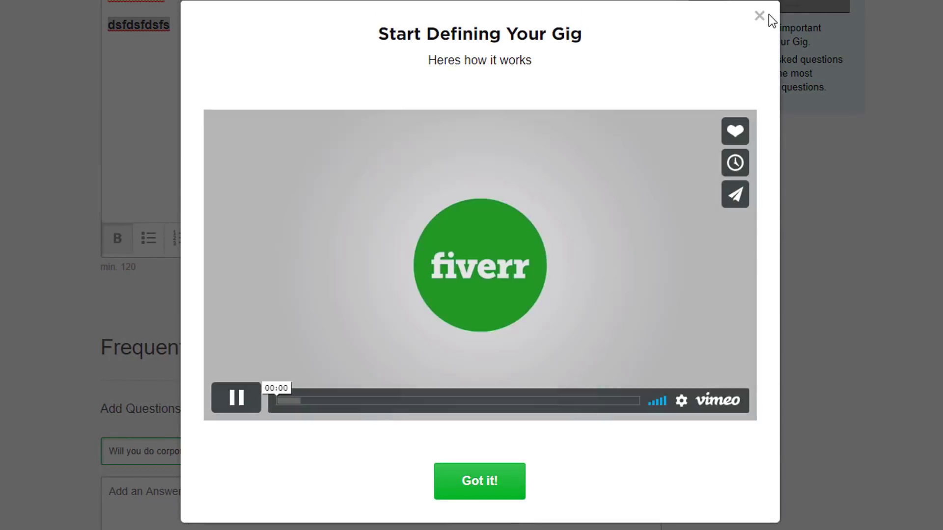
pyautogui.click(759, 16)
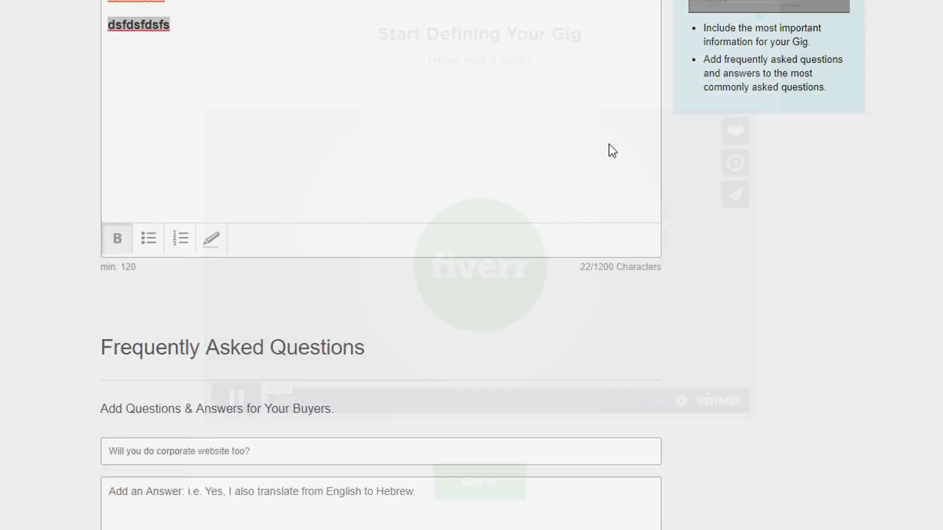
pyautogui.click(267, 458)
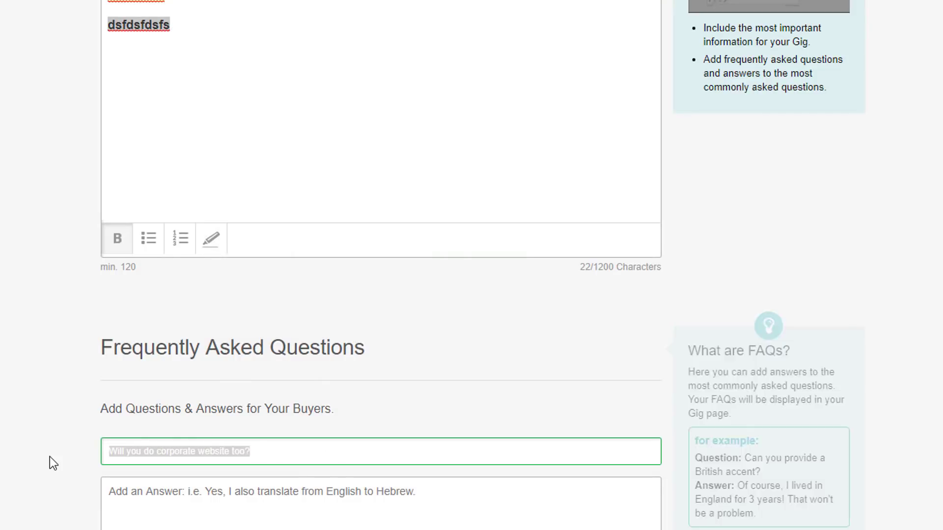
pyautogui.click(221, 506)
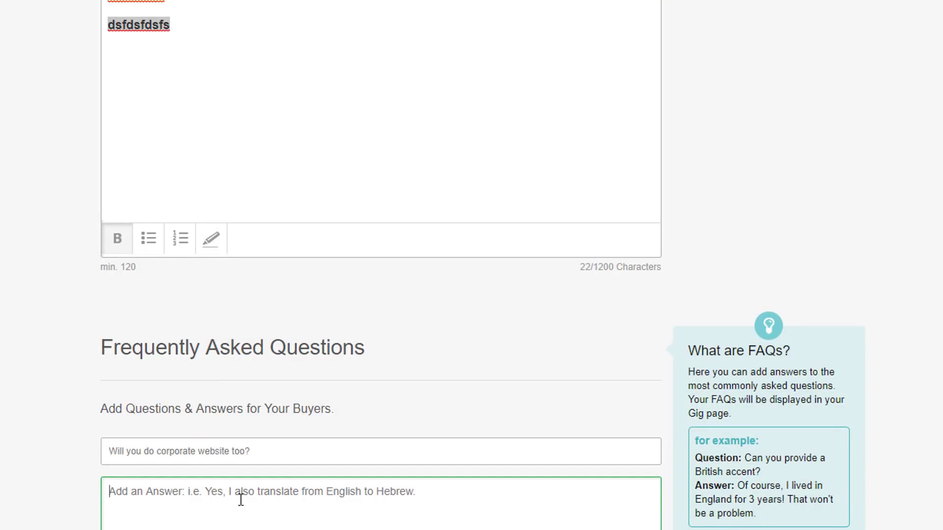
# Try to save and continue from the Description & FAQ page
pyautogui.scroll(5, 240, 487)
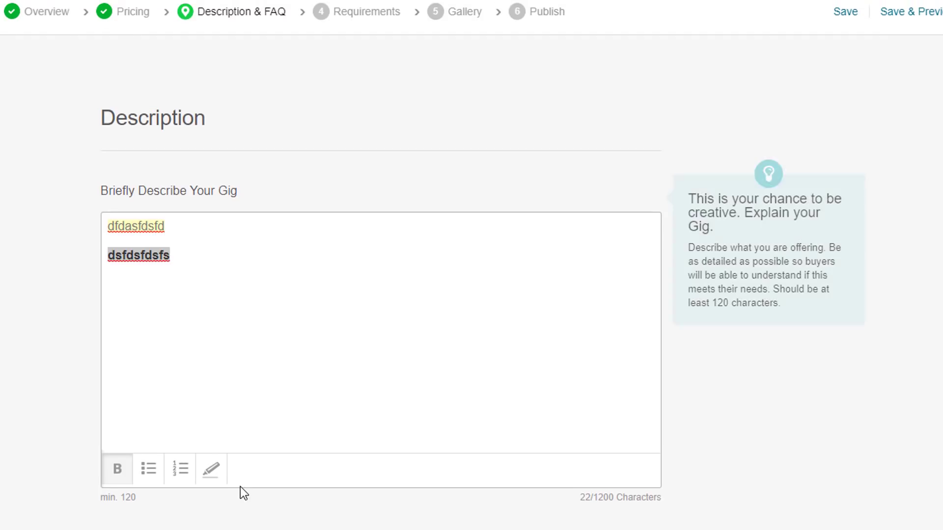
pyautogui.scroll(-15, 307, 314)
pyautogui.scroll(9, 427, 293)
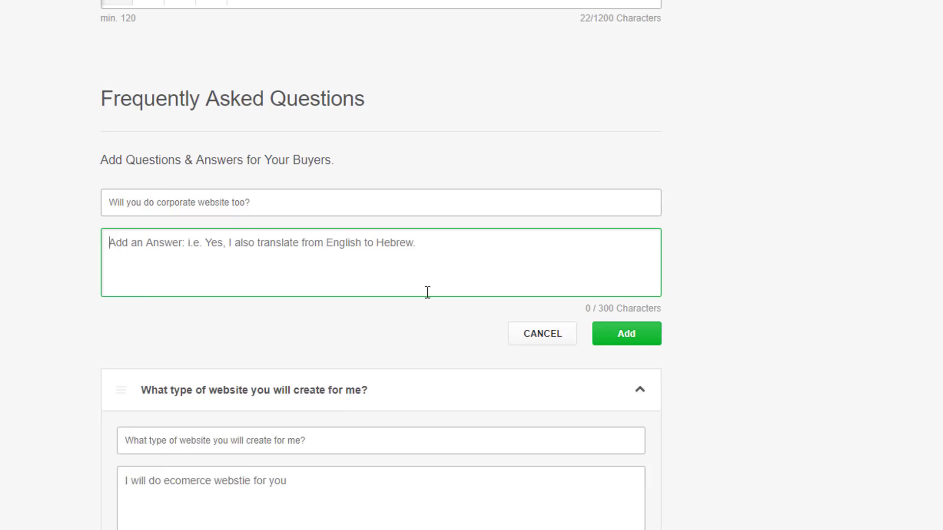
pyautogui.scroll(-6, 530, 391)
pyautogui.scroll(10, 521, 404)
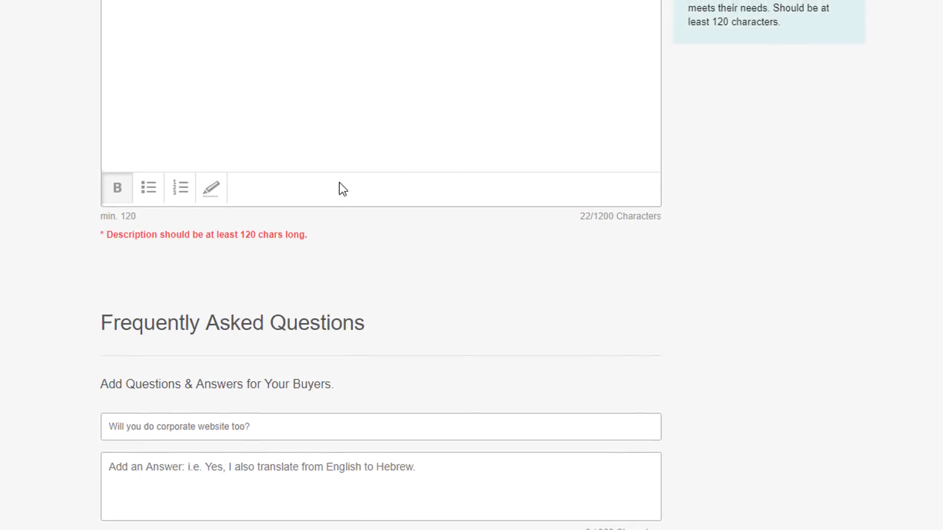
# Replace the gig description with repeated copies of "Questions & Answers for Your Buyers." and save to continue to Requirements
pyautogui.scroll(5, 339, 187)
pyautogui.doubleClick(314, 292)
pyautogui.click(322, 272)
pyautogui.hotkey('ctrl', 'a')
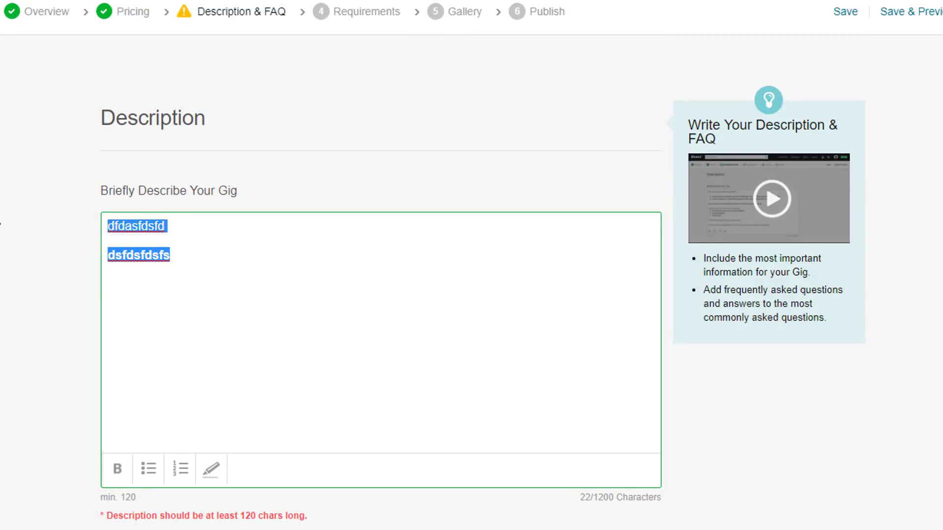
pyautogui.scroll(-2, 218, 521)
pyautogui.click(385, 506)
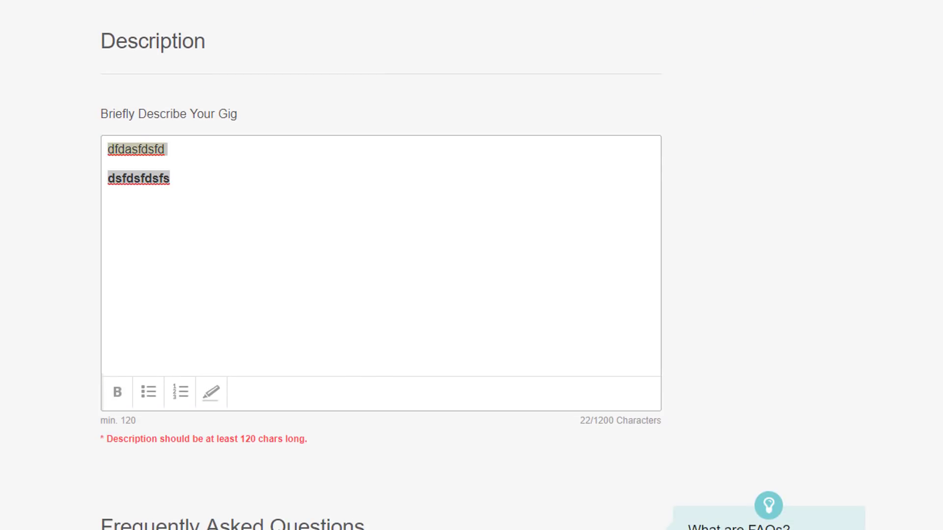
pyautogui.click(260, 204)
pyautogui.hotkey('ctrl', 'v')
pyautogui.hotkey('ctrl', 'v')
pyautogui.hotkey('ctrl', 'v')
pyautogui.hotkey('ctrl', 'v')
pyautogui.hotkey('ctrl', 'v')
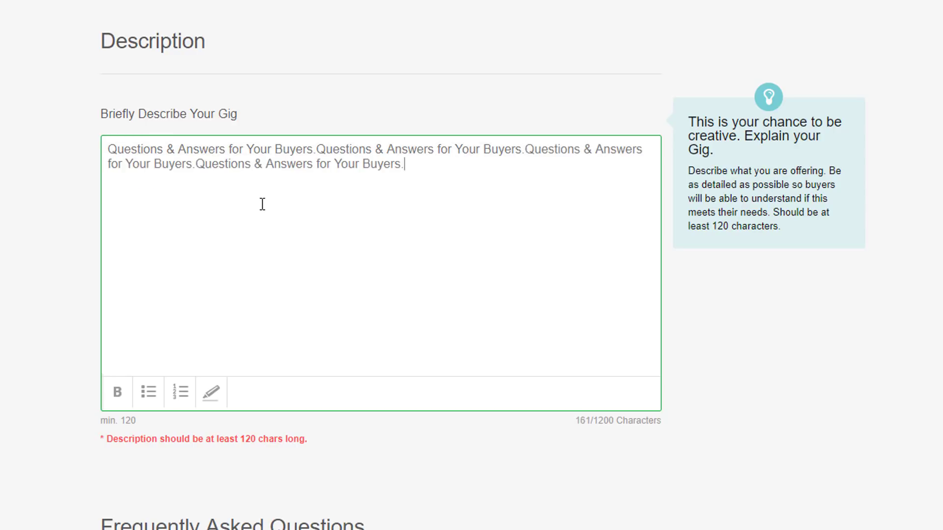
pyautogui.hotkey('ctrl', 'v')
pyautogui.hotkey('ctrl', 'v')
pyautogui.hotkey('ctrl', 'v')
pyautogui.hotkey('ctrl', 'v')
pyautogui.hotkey('ctrl', 'v')
pyautogui.hotkey('ctrl', 'v')
pyautogui.hotkey('ctrl', 'v')
pyautogui.hotkey('ctrl', 'v')
pyautogui.hotkey('ctrl', 'v')
pyautogui.hotkey('ctrl', 'v')
pyautogui.hotkey('ctrl', 'v')
pyautogui.hotkey('ctrl', 'v')
pyautogui.hotkey('ctrl', 'v')
pyautogui.hotkey('ctrl', 'v')
pyautogui.hotkey('ctrl', 'v')
pyautogui.hotkey('ctrl', 'v')
pyautogui.hotkey('ctrl', 'v')
pyautogui.hotkey('ctrl', 'v')
pyautogui.hotkey('ctrl', 'v')
pyautogui.hotkey('ctrl', 'v')
pyautogui.scroll(-10, 506, 435)
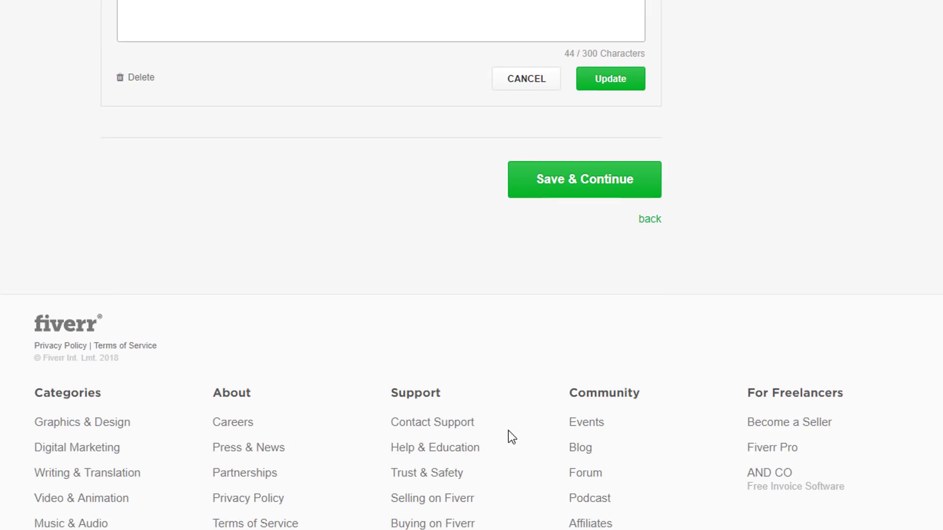
pyautogui.click(541, 196)
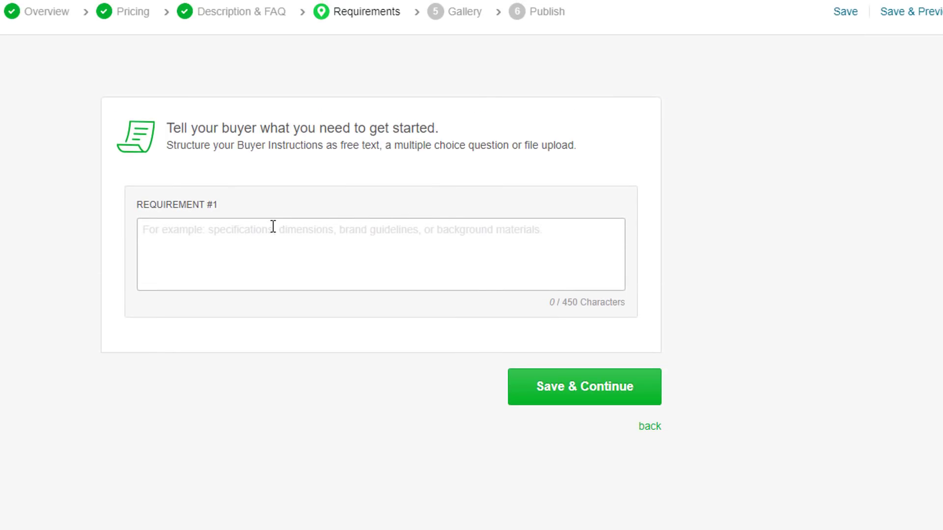
# Open requirement #1 for buyers and set its answer type to Attached File
pyautogui.click(243, 262)
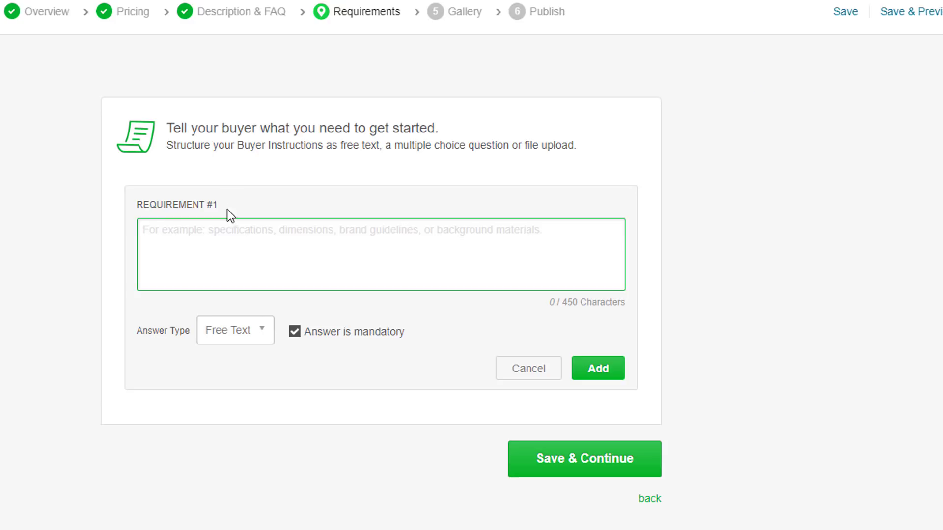
pyautogui.click(223, 331)
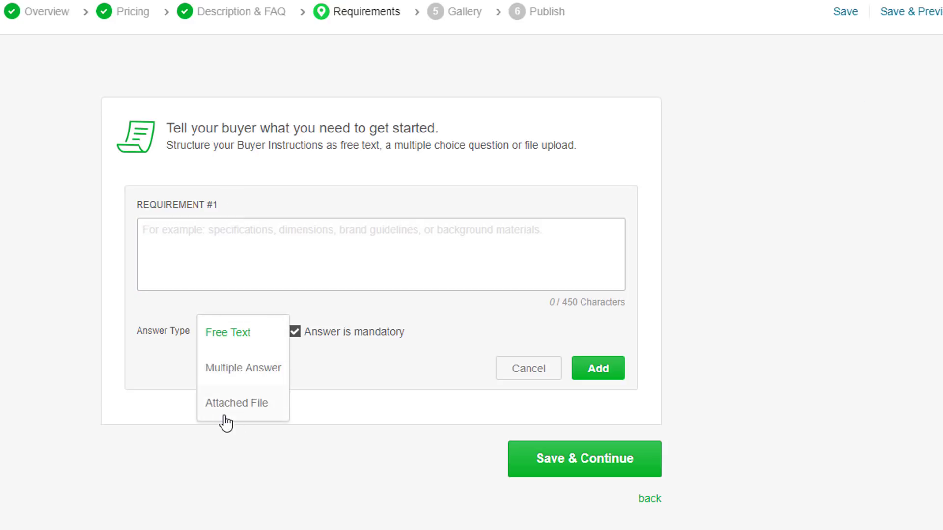
pyautogui.click(208, 260)
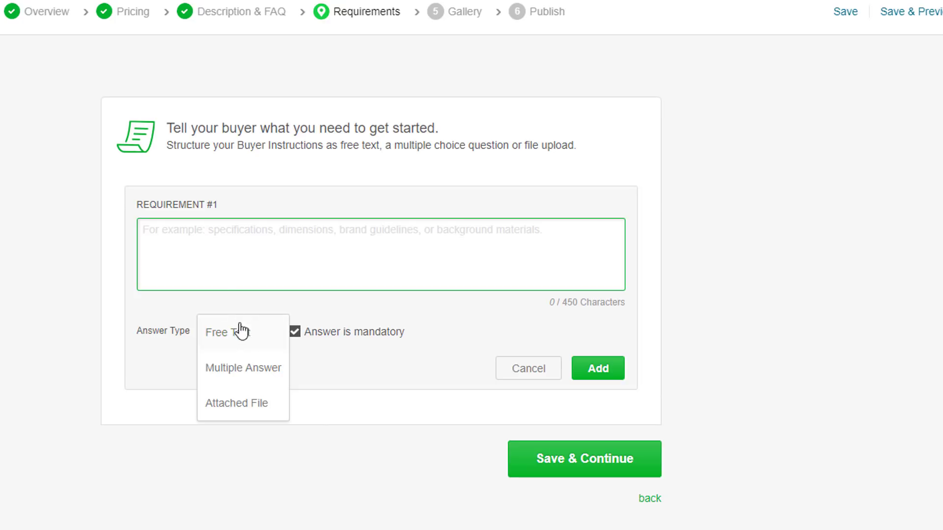
pyautogui.click(248, 407)
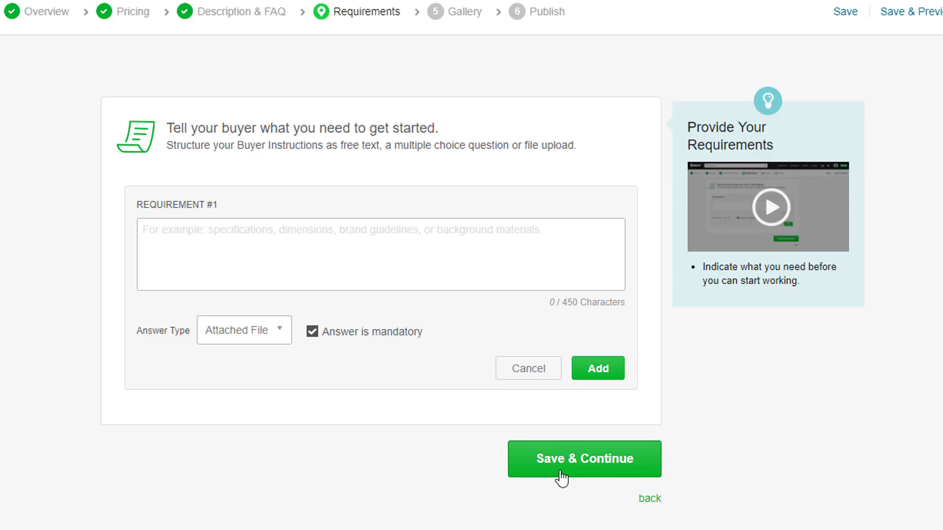
# Add the first requirement with the text "N/a" and save to continue to Gallery
pyautogui.click(270, 242)
pyautogui.write('zn/')
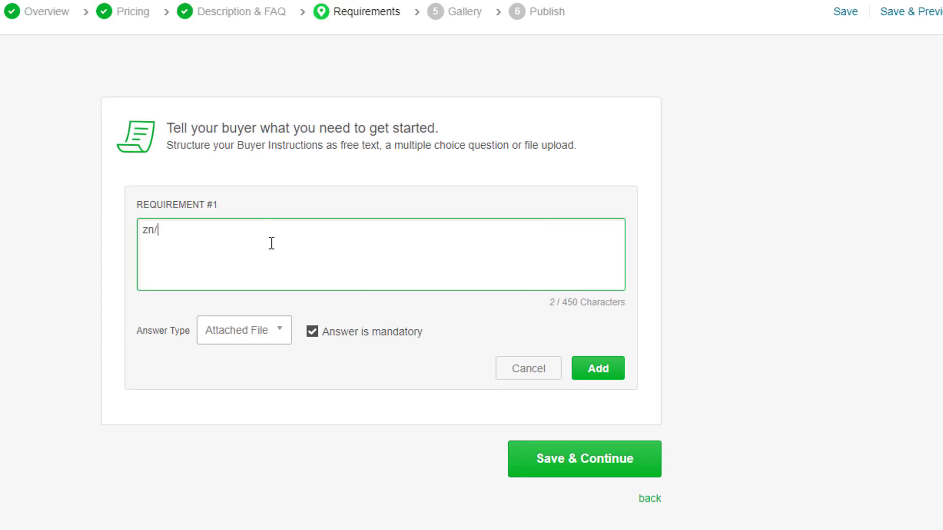
pyautogui.press('BackSpace')
pyautogui.press('BackSpace')
pyautogui.press('BackSpace')
pyautogui.write('N/a')
pyautogui.click(521, 444)
pyautogui.scroll(-3, 532, 457)
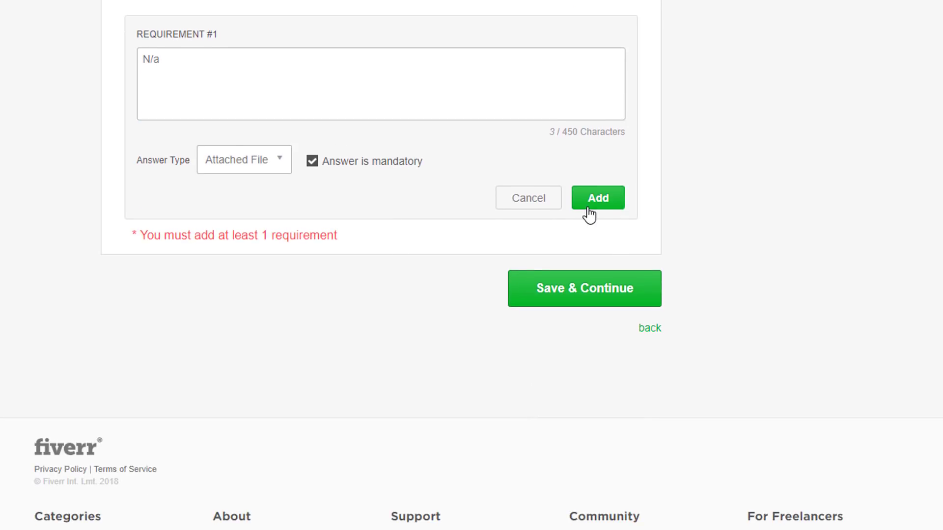
pyautogui.click(589, 211)
pyautogui.scroll(3, 508, 253)
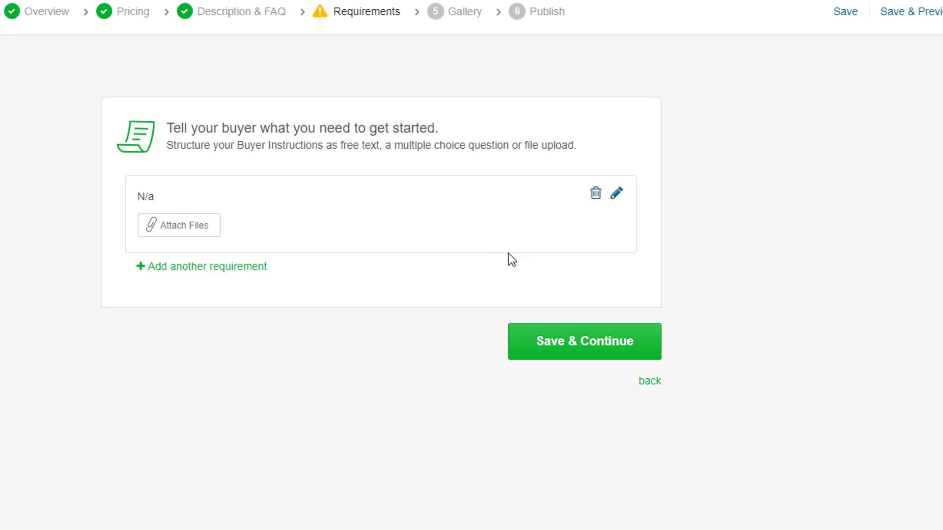
pyautogui.click(591, 339)
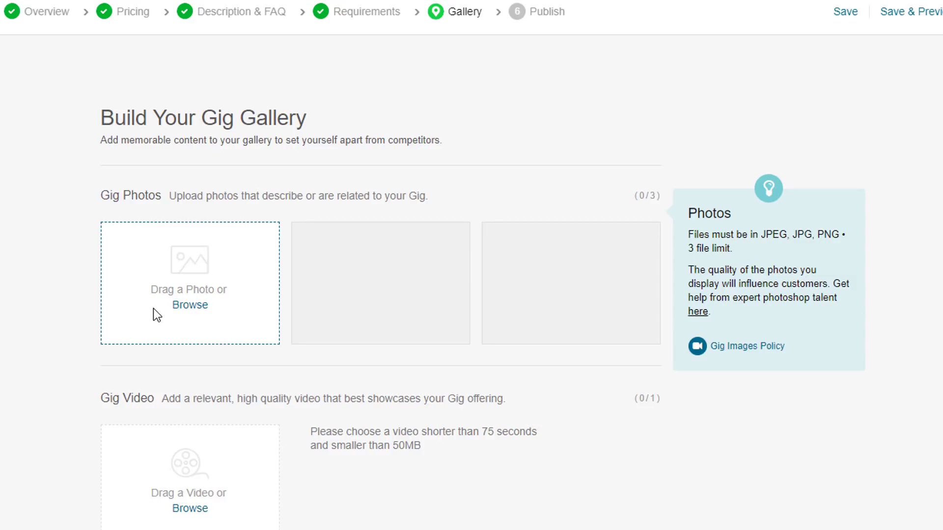
# Try to save and continue from the gallery without uploading any photos, video or PDFs
pyautogui.scroll(-3, 341, 328)
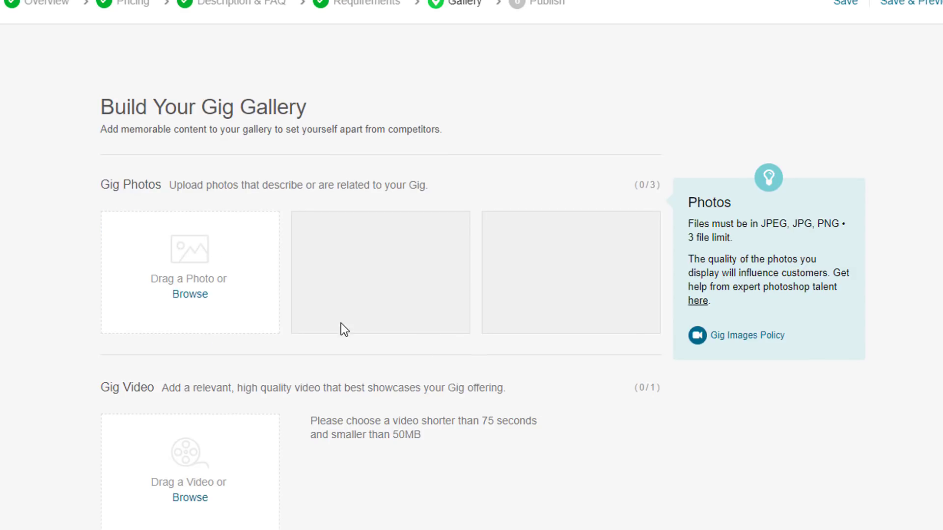
pyautogui.scroll(-3, 391, 379)
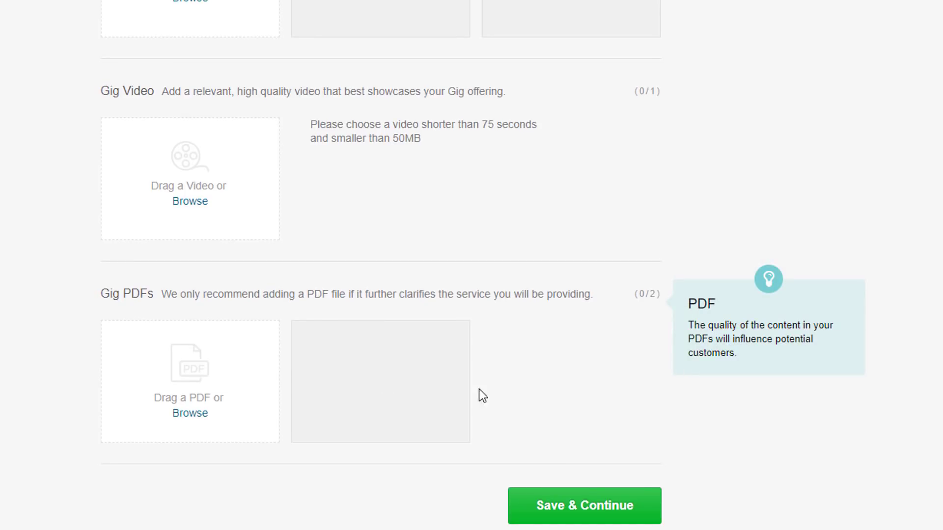
pyautogui.click(593, 508)
pyautogui.scroll(-6, 574, 491)
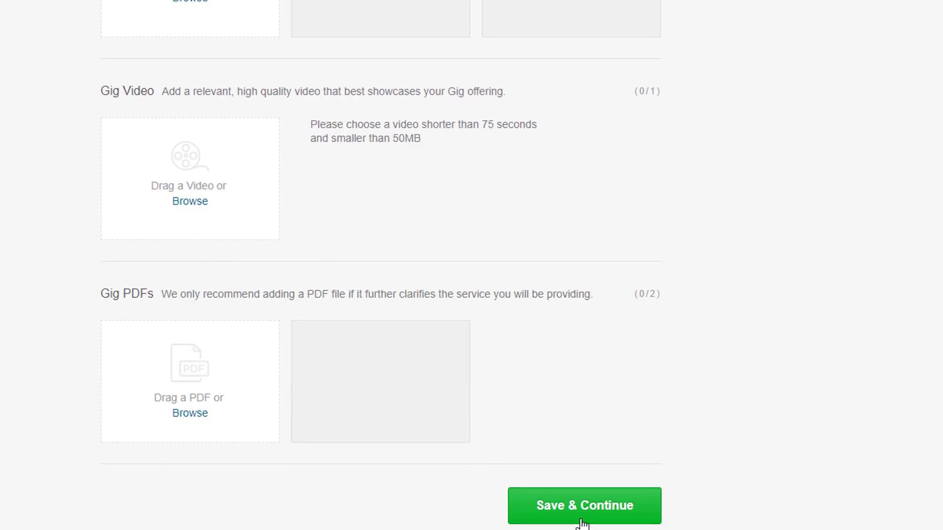
# Retry saving the gallery without any photos, video or PDFs and continuing towards publishing
pyautogui.click(580, 521)
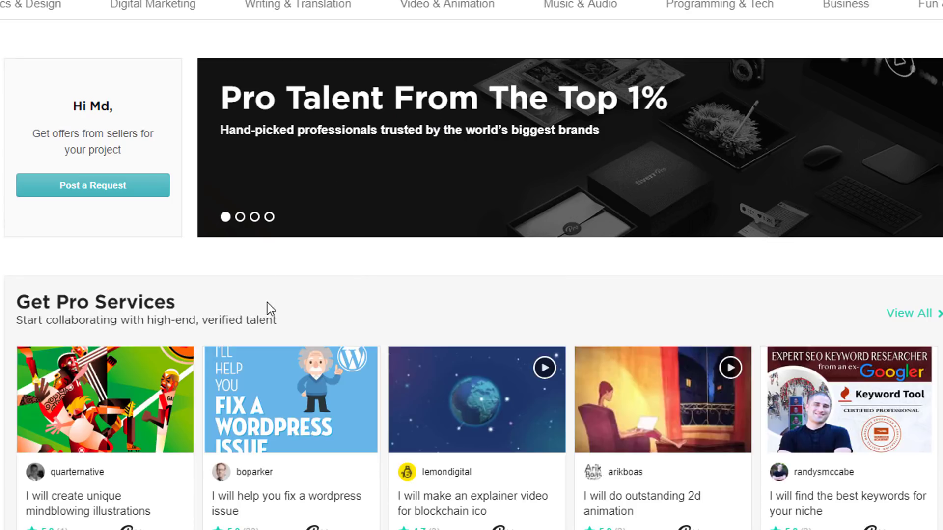
# Search the marketplace from the home page for "ecommerce website" services
pyautogui.scroll(-5, 267, 302)
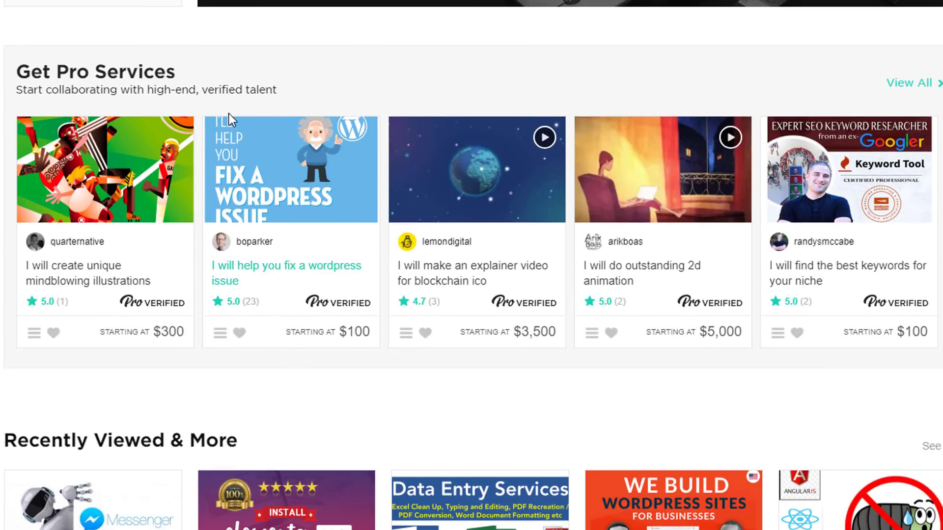
pyautogui.scroll(5, 229, 113)
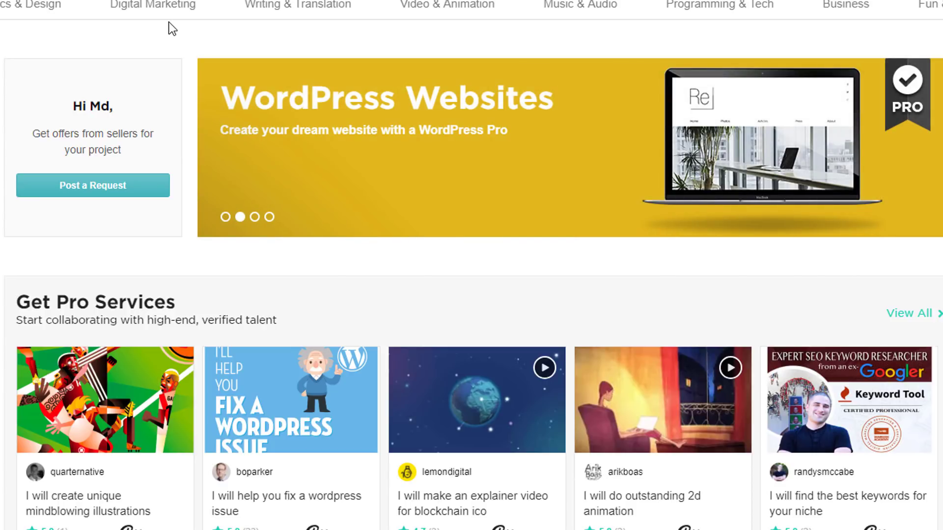
pyautogui.click(166, 1)
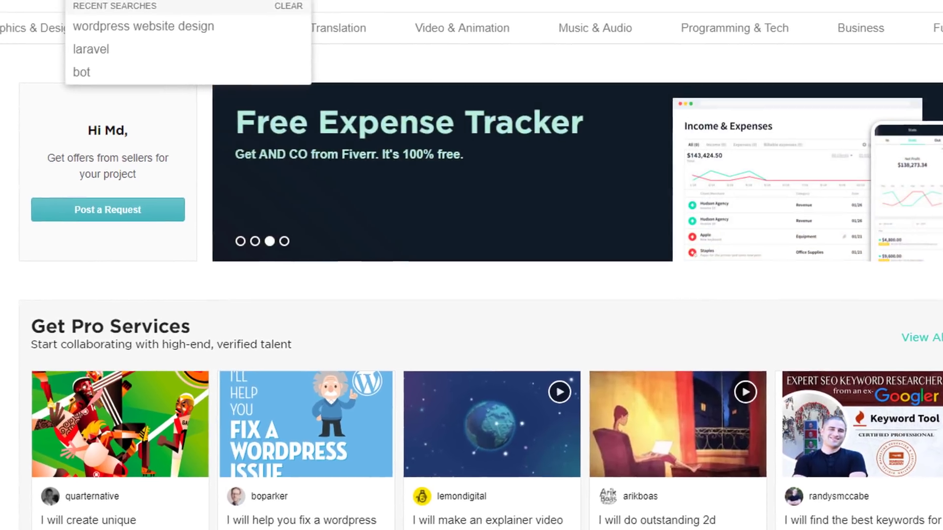
pyautogui.write('Ecommerce')
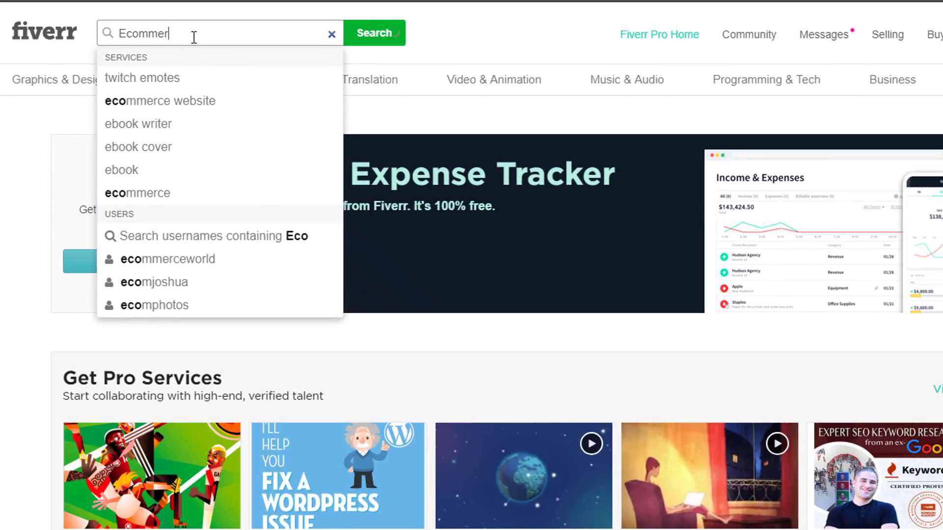
pyautogui.click(202, 77)
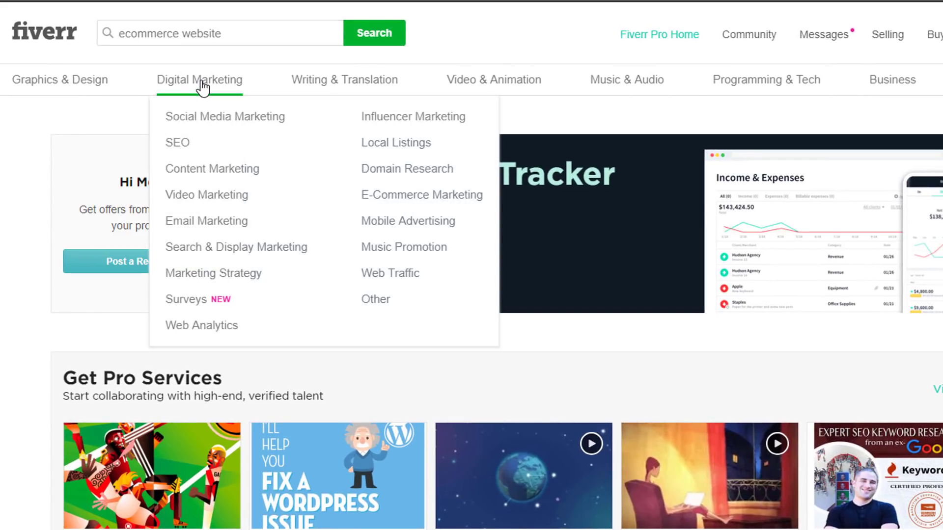
# Browse the ecommerce website results and open the gig for creating stores with WooCommerce, Shopify and Bigcommerce
pyautogui.scroll(-3, 537, 141)
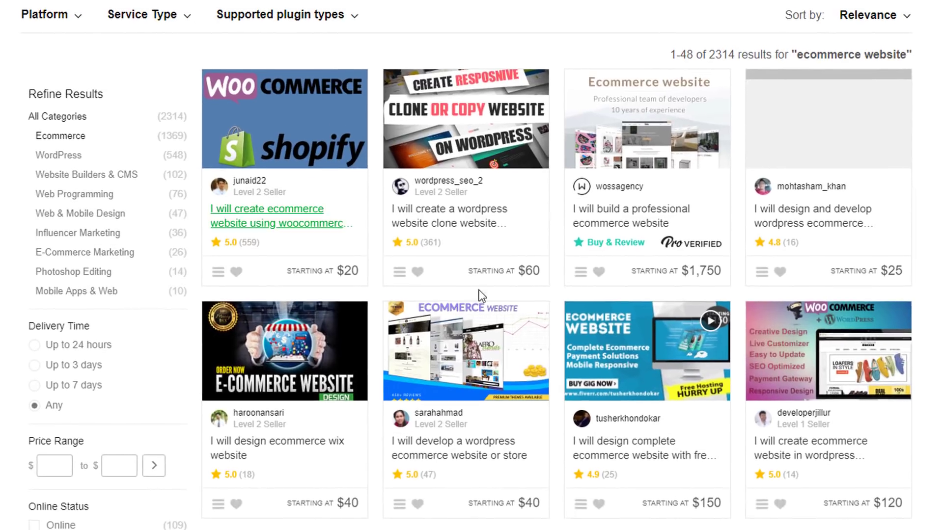
pyautogui.scroll(-4, 497, 287)
pyautogui.scroll(3, 467, 286)
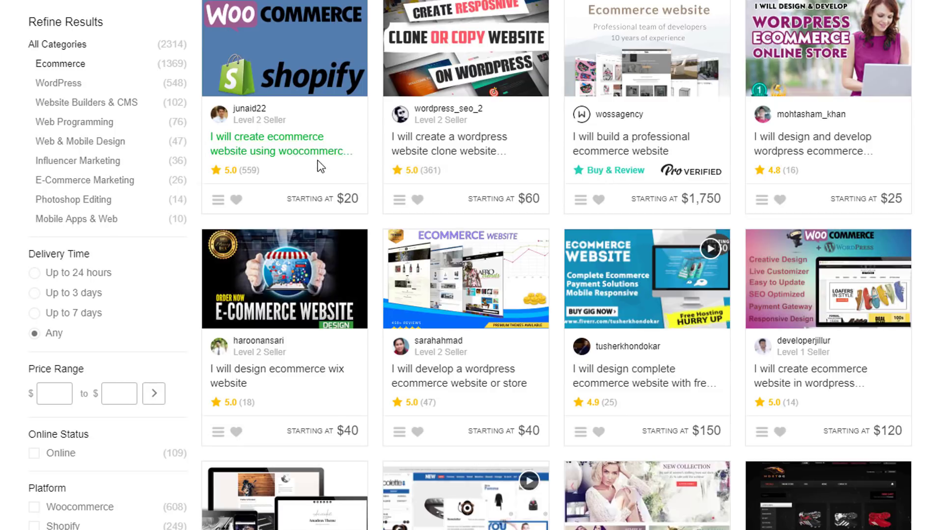
pyautogui.click(271, 23)
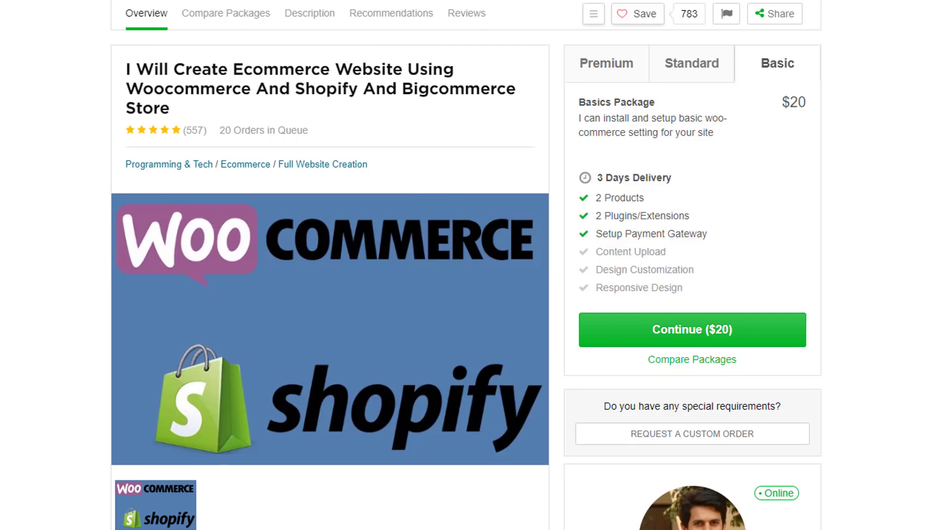
pyautogui.hotkey('alt', 'Left')
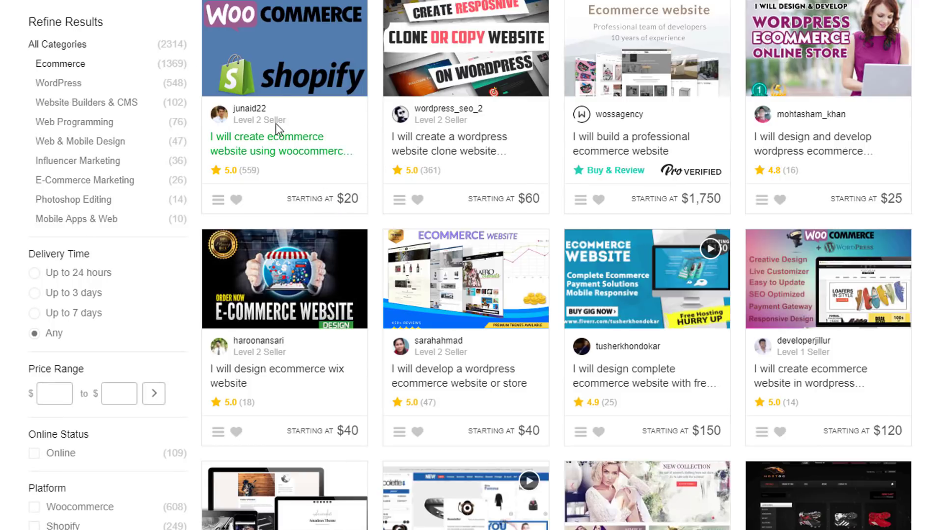
pyautogui.hotkey('alt', 'Right')
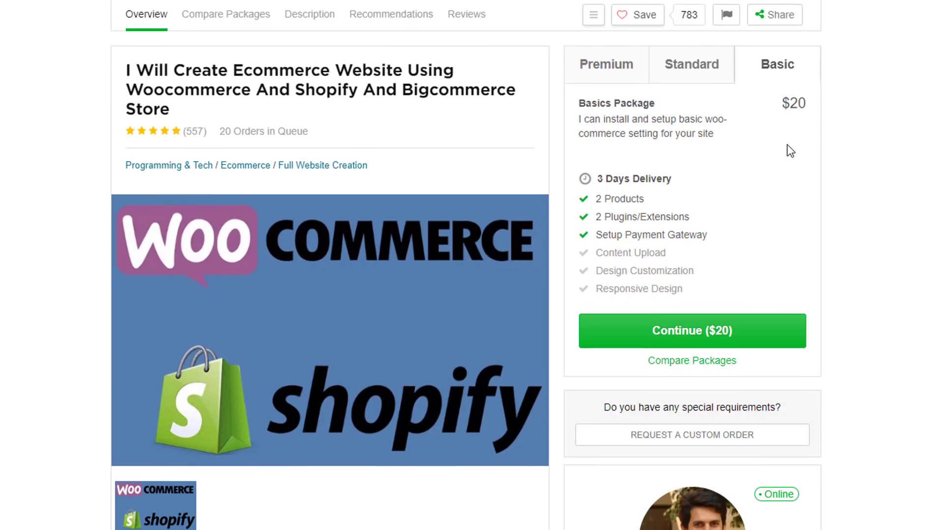
# Compare the gig's Basic, Standard and Premium packages, examining price, delivery time and included features, and finish on Premium
pyautogui.click(680, 93)
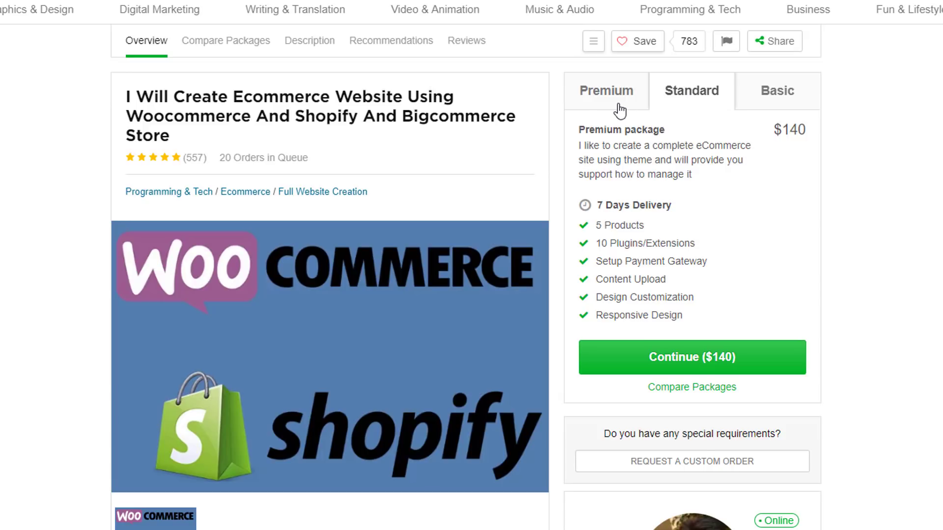
pyautogui.click(596, 102)
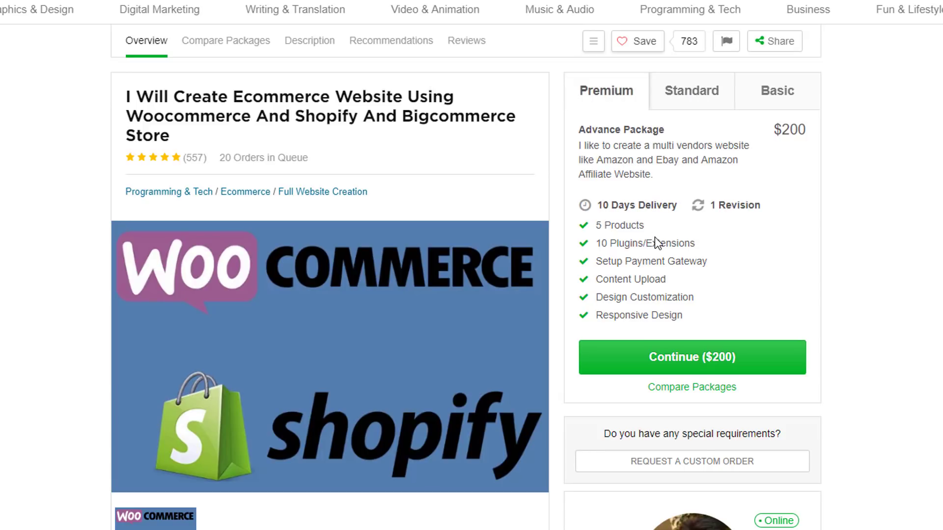
pyautogui.tripleClick(766, 143)
pyautogui.click(765, 169)
pyautogui.click(704, 96)
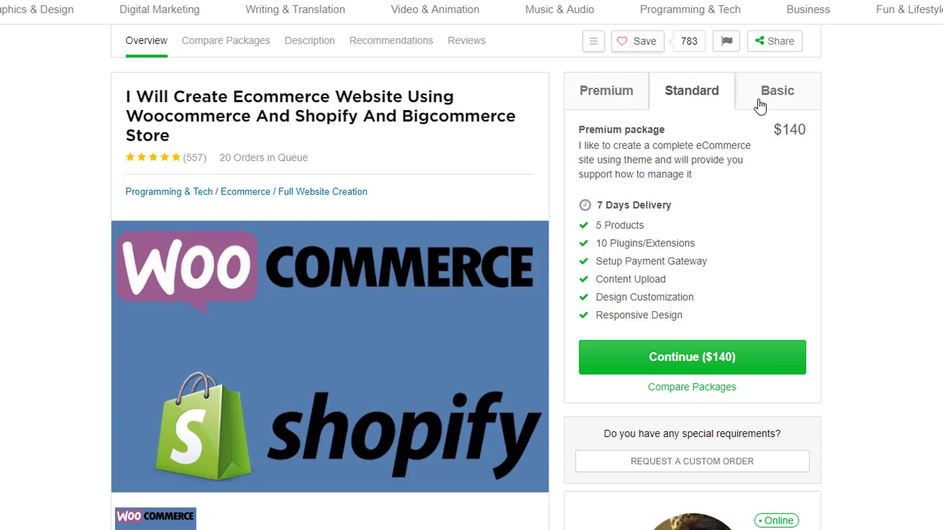
pyautogui.click(790, 95)
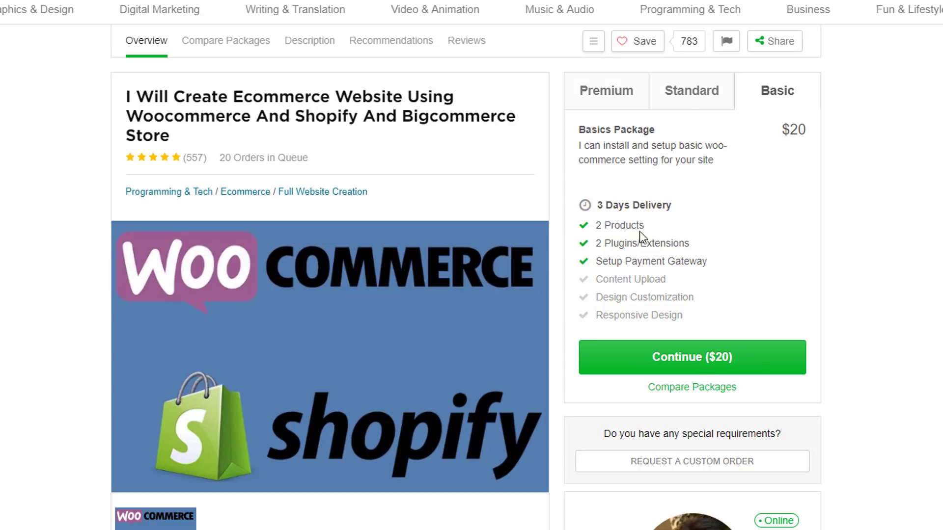
pyautogui.moveTo(644, 235); pyautogui.dragTo(651, 263)
pyautogui.click(695, 95)
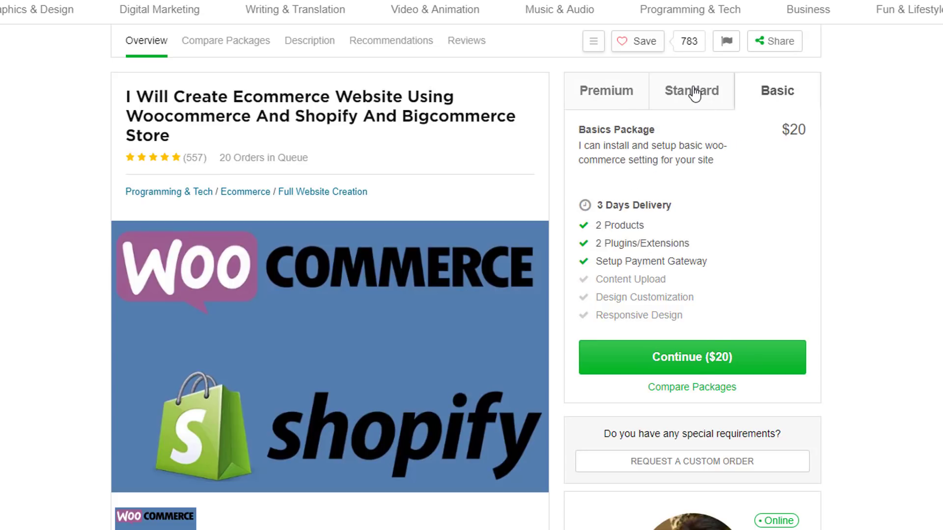
pyautogui.click(610, 102)
pyautogui.scroll(-4, 284, 202)
pyautogui.scroll(4, 252, 172)
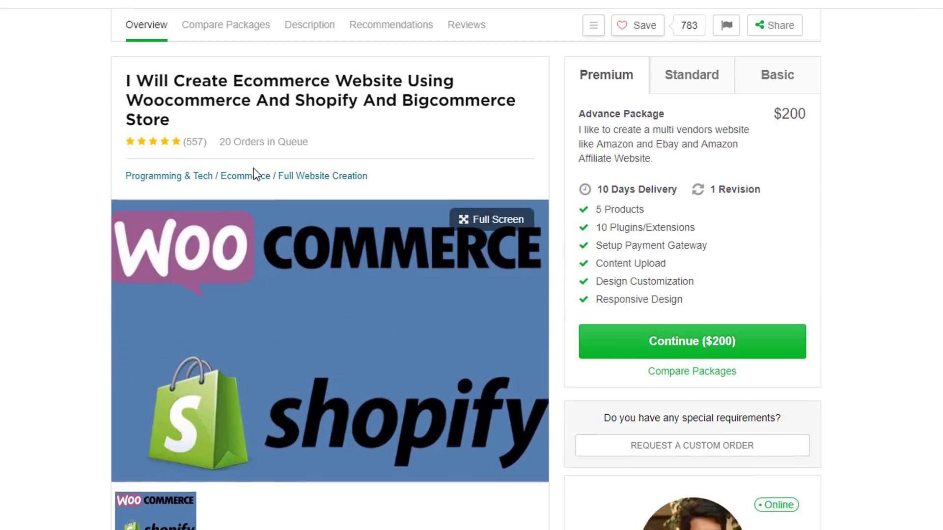